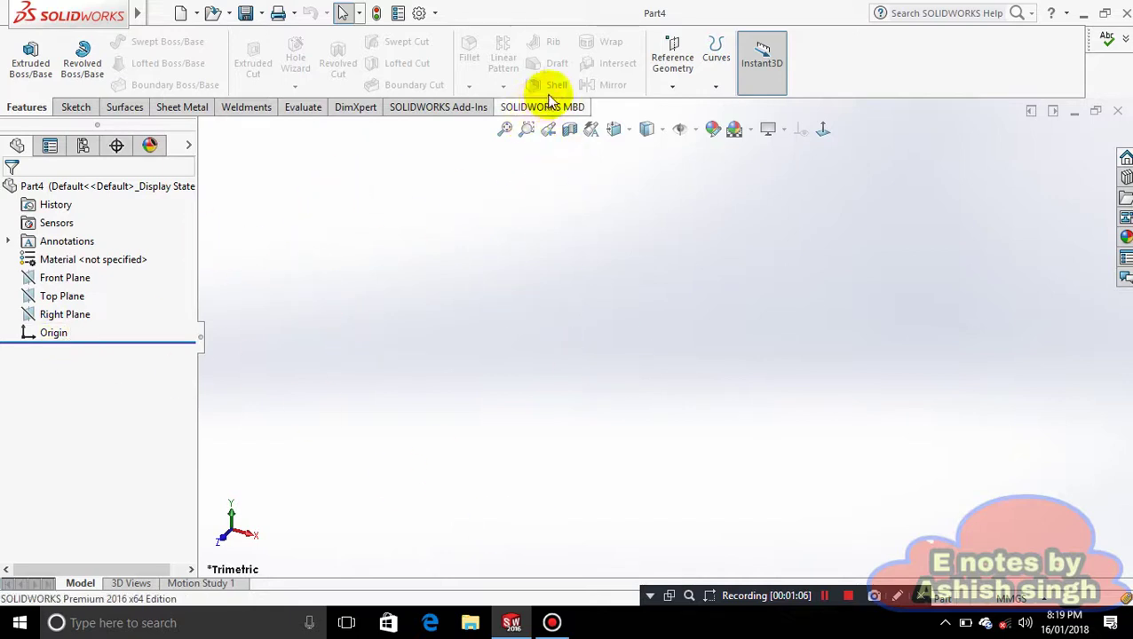
Sketch a center rectangle on the Top Plane, centred on the origin
click(64, 318)
click(373, 341)
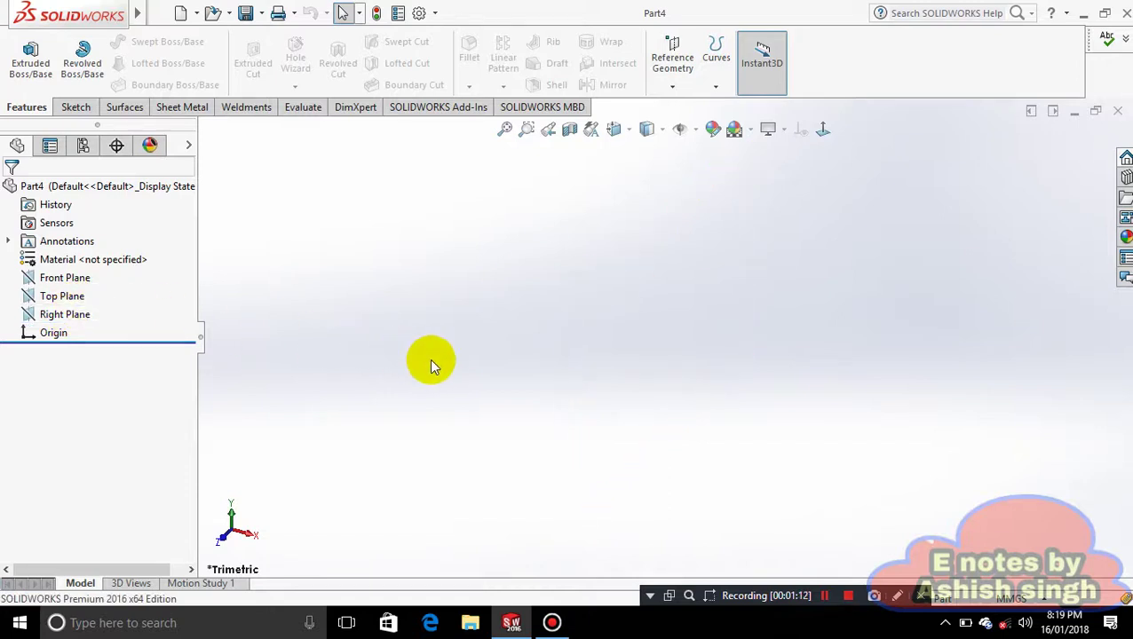
click(64, 315)
click(60, 296)
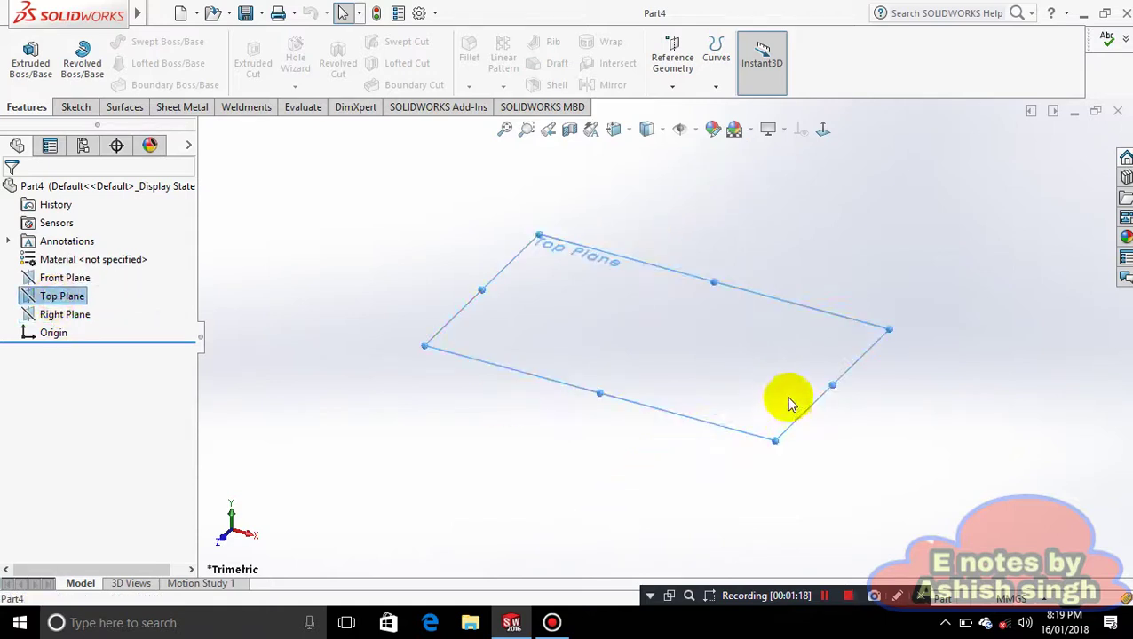
right_click(741, 359)
click(759, 335)
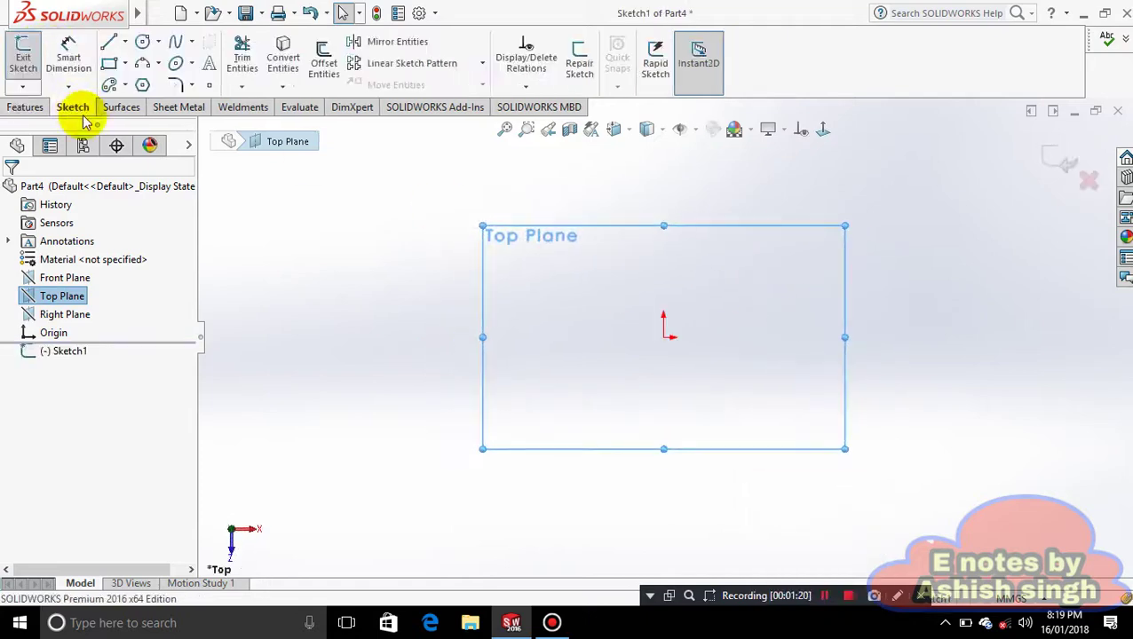
click(126, 63)
click(146, 104)
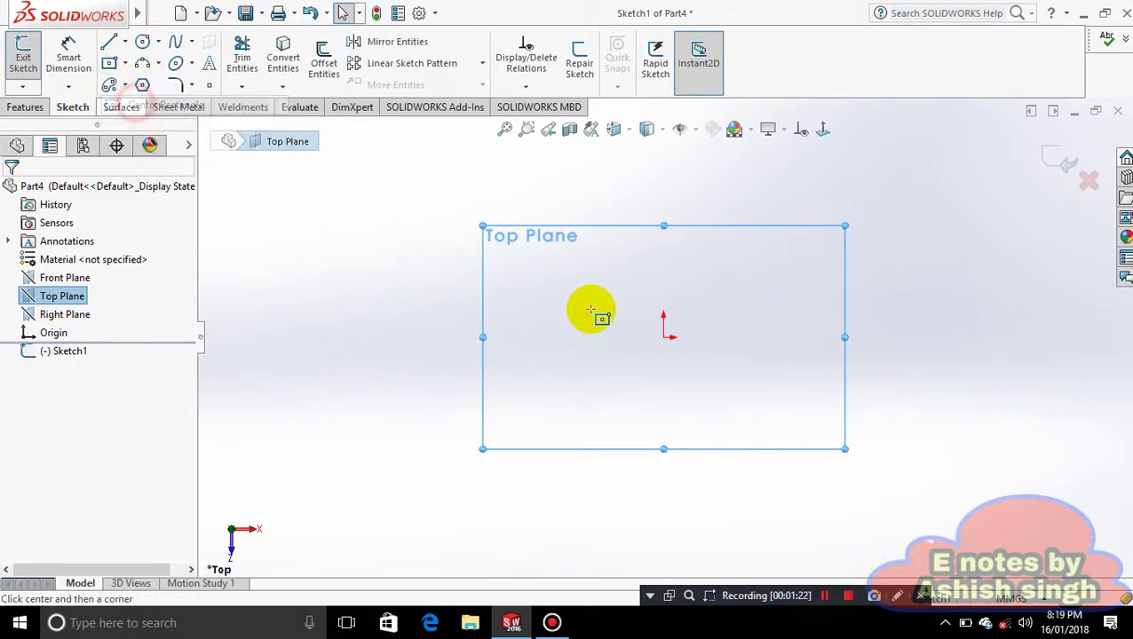
click(663, 336)
click(802, 441)
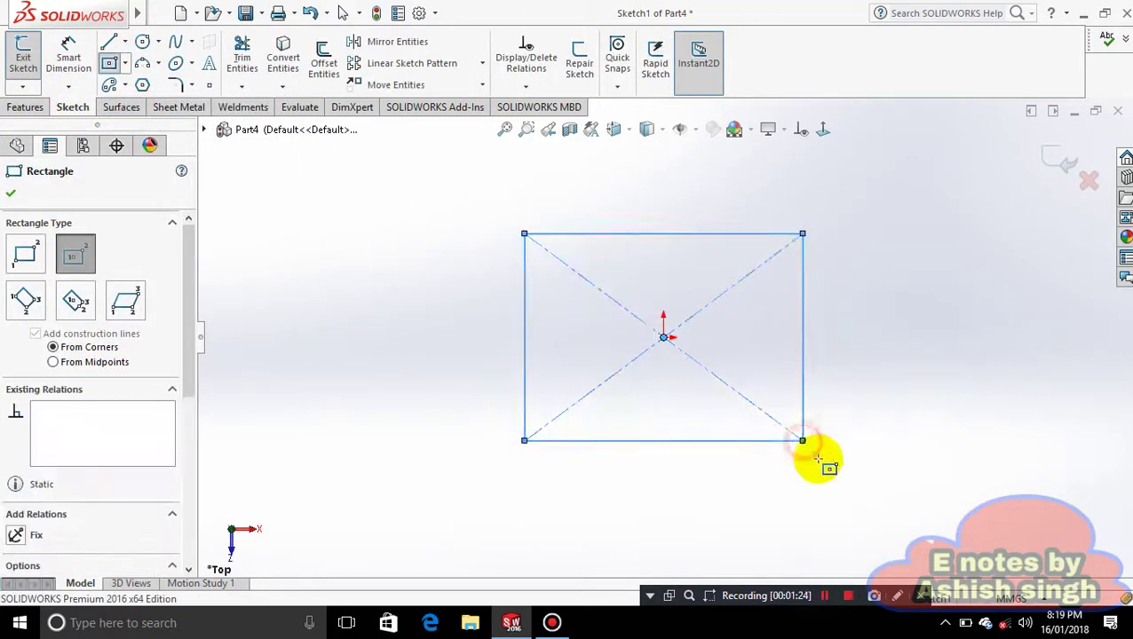
click(11, 193)
Extrude the rectangle into a solid block 78 mm high
click(25, 108)
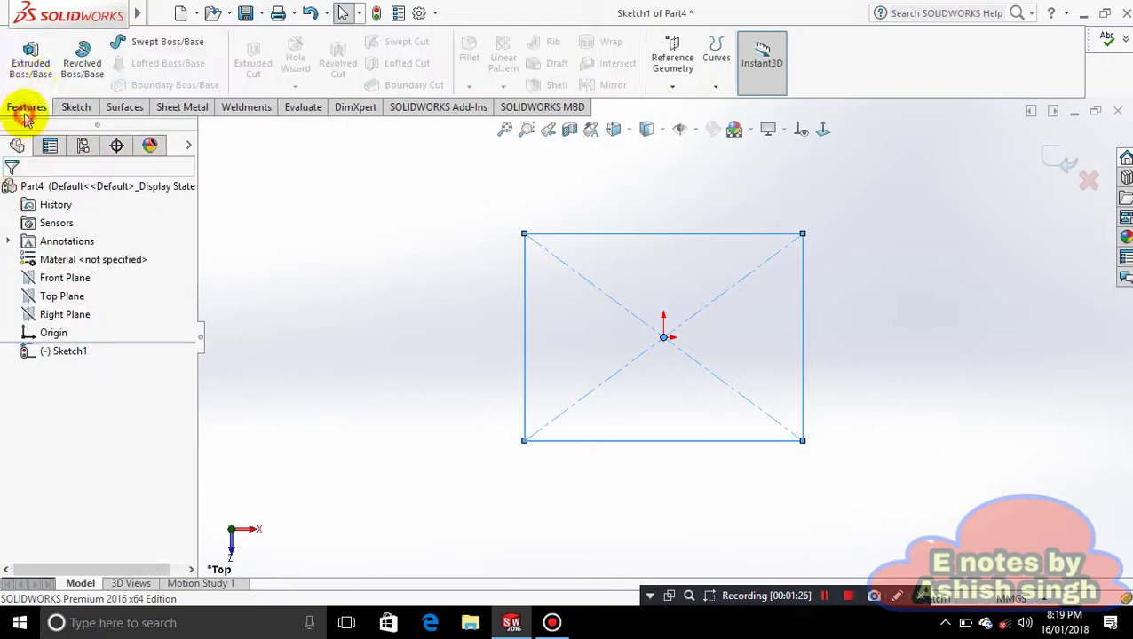
click(30, 57)
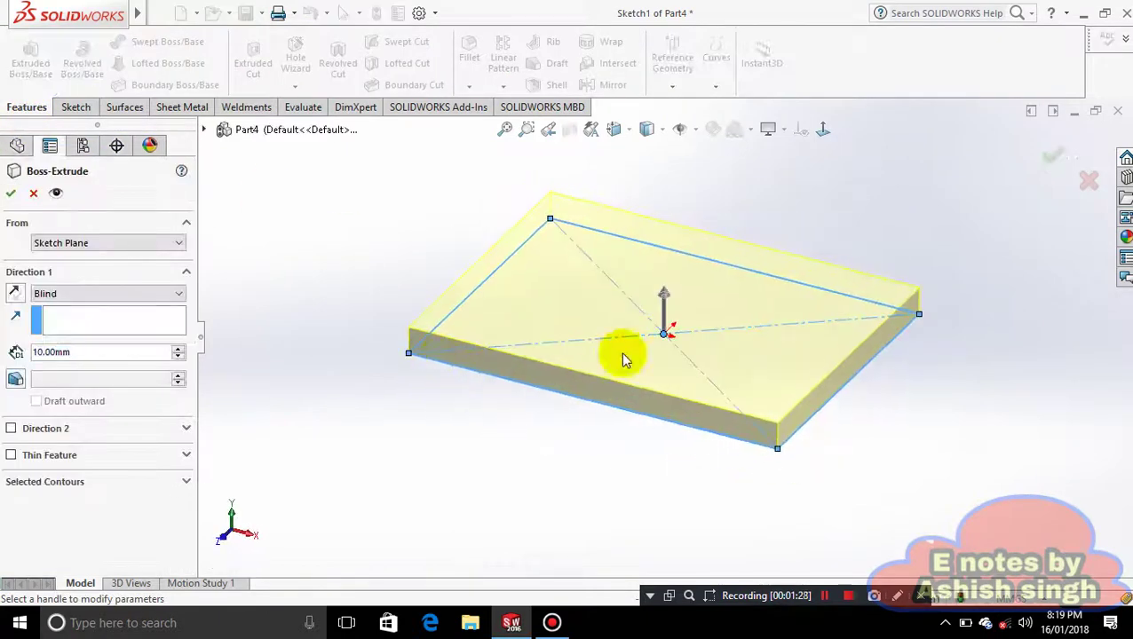
drag(660, 296, 675, 182)
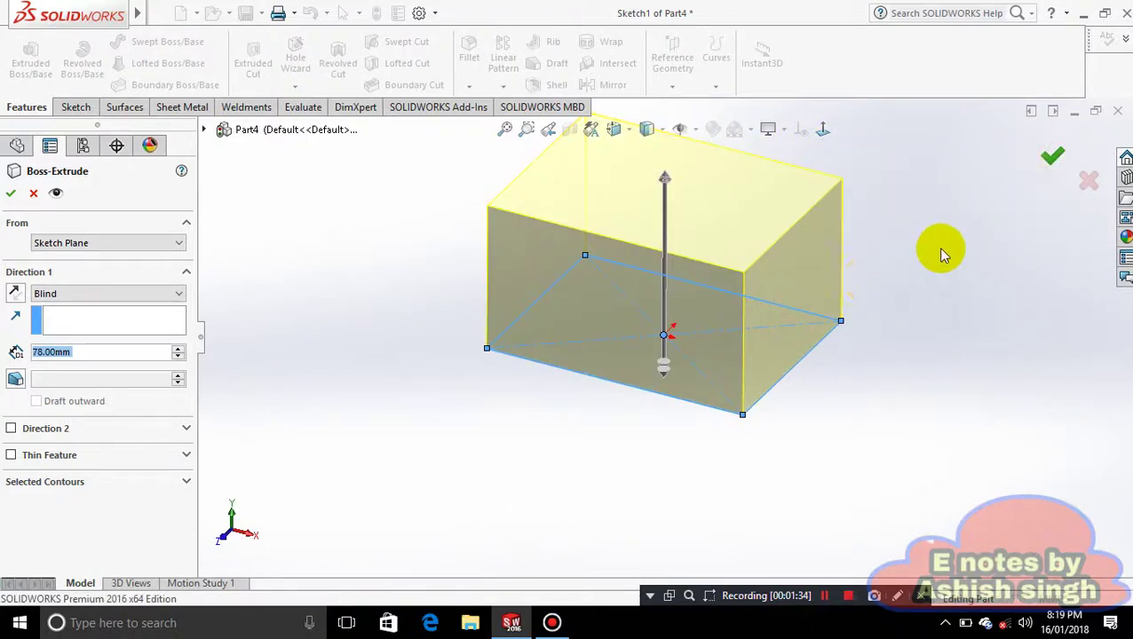
key(Return)
Start a constant size fillet and select the block's edges and all six faces as the items to fillet
middle_drag(941, 239, 834, 233)
click(471, 85)
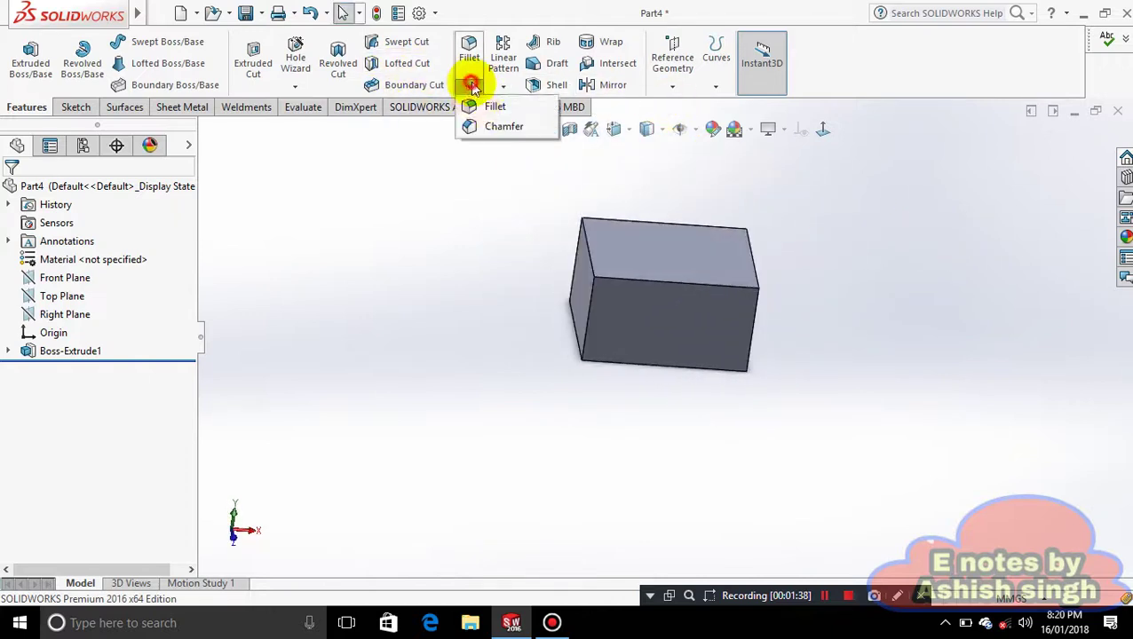
click(592, 264)
click(636, 285)
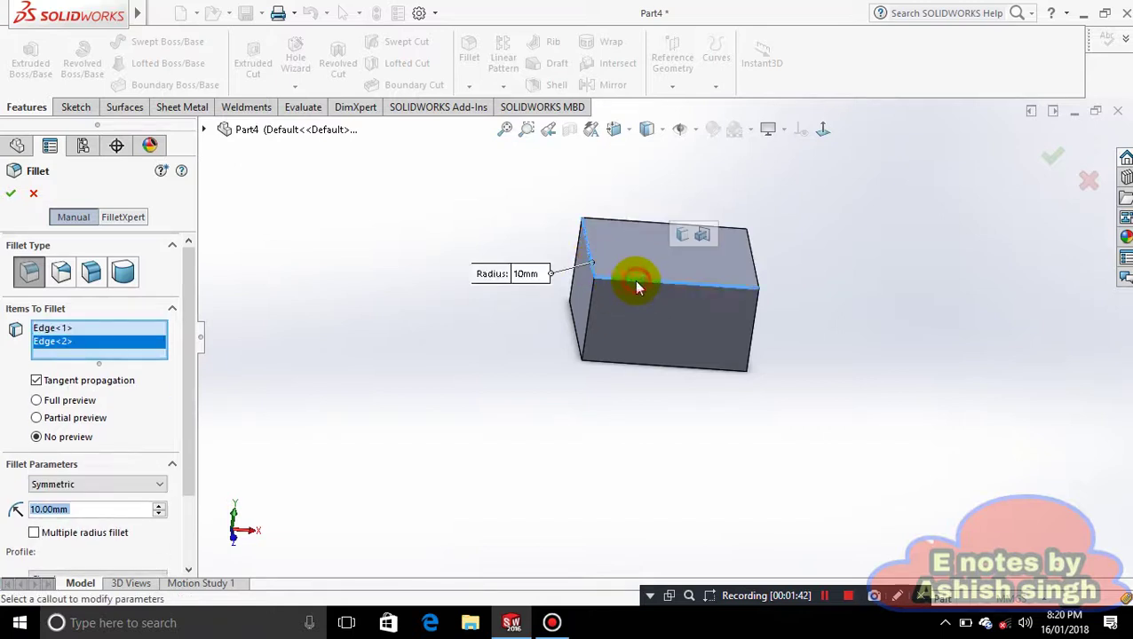
click(651, 271)
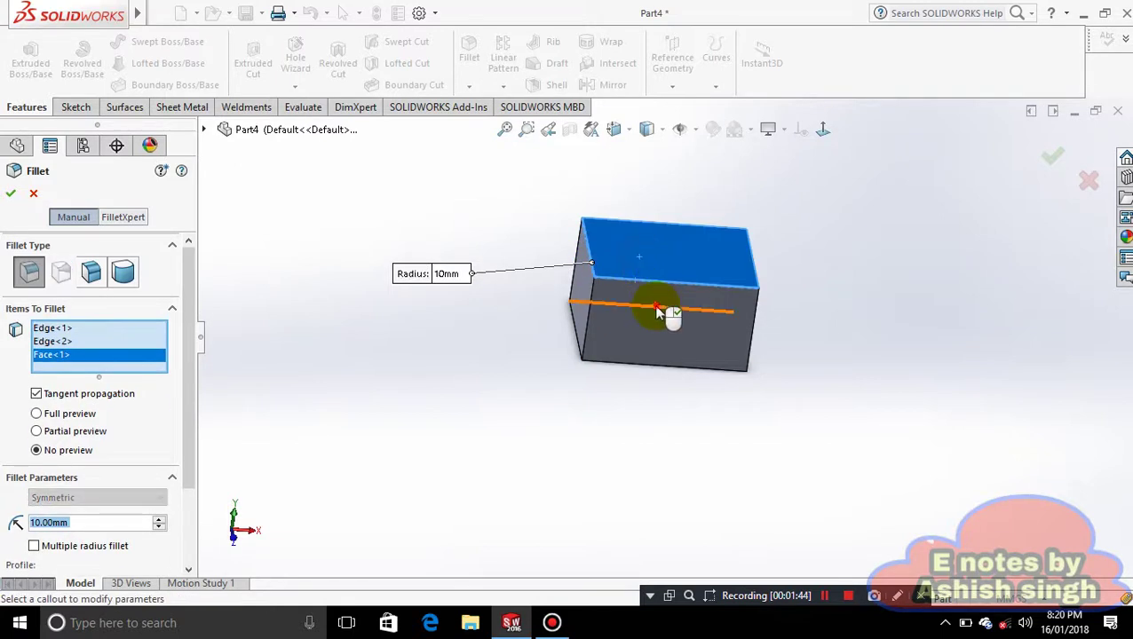
click(657, 309)
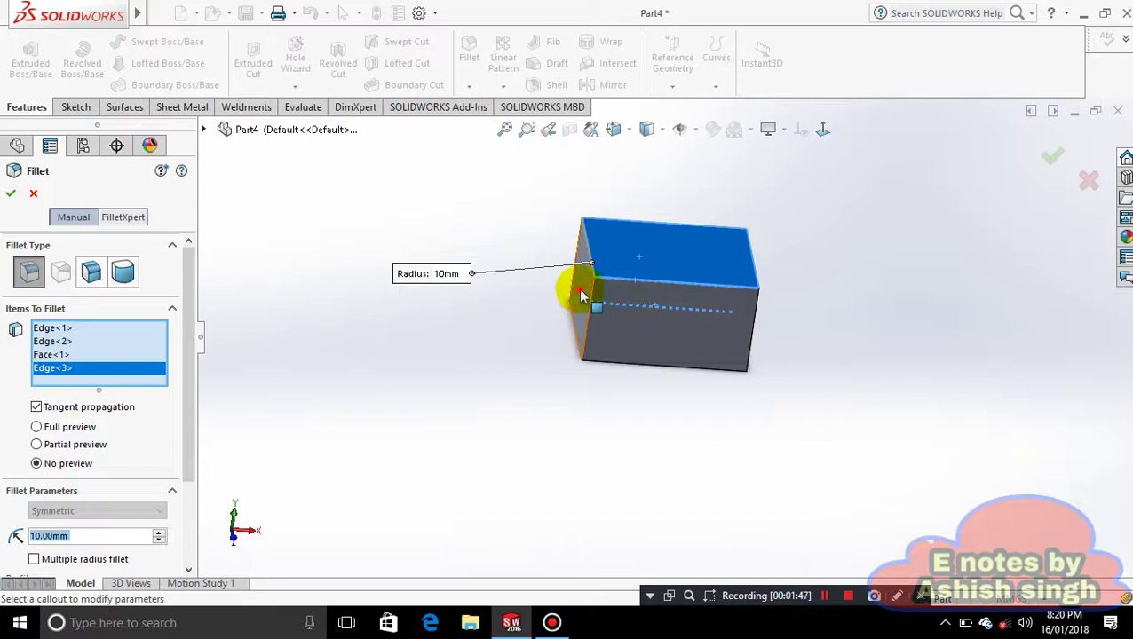
click(578, 288)
click(624, 321)
middle_drag(761, 345, 718, 297)
click(719, 296)
middle_drag(784, 312, 733, 197)
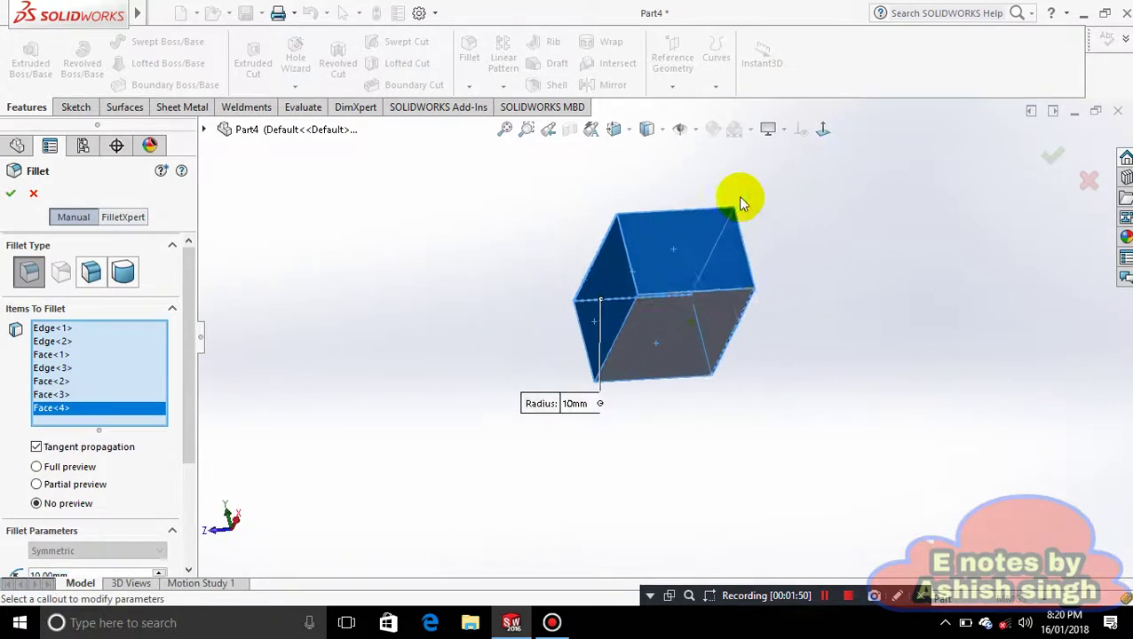
click(697, 326)
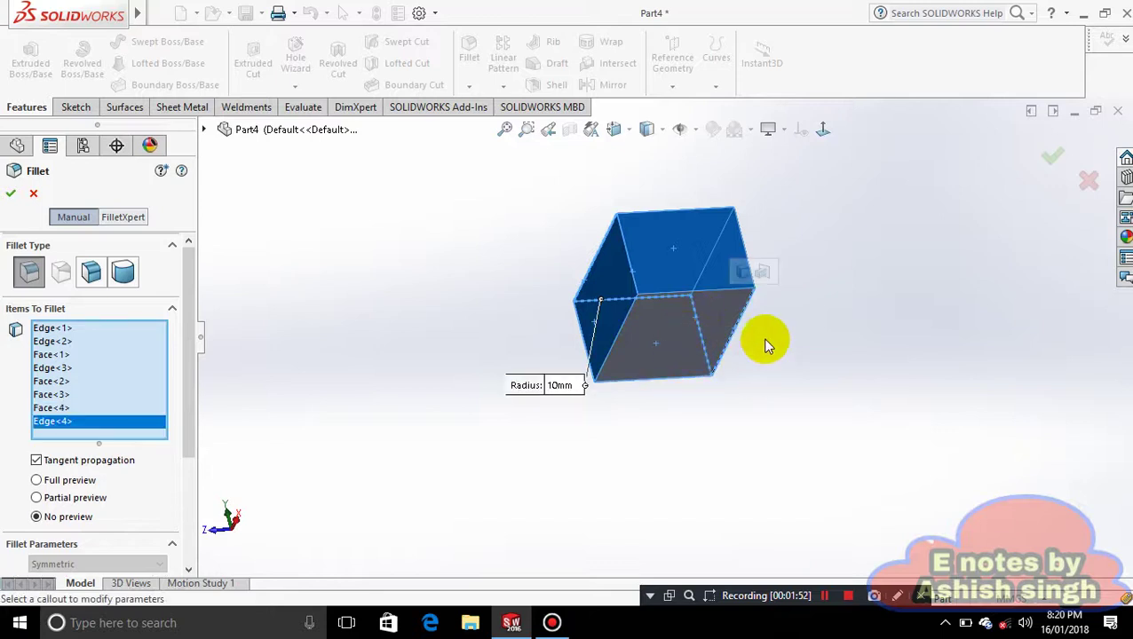
middle_drag(764, 338, 703, 266)
click(716, 273)
click(689, 277)
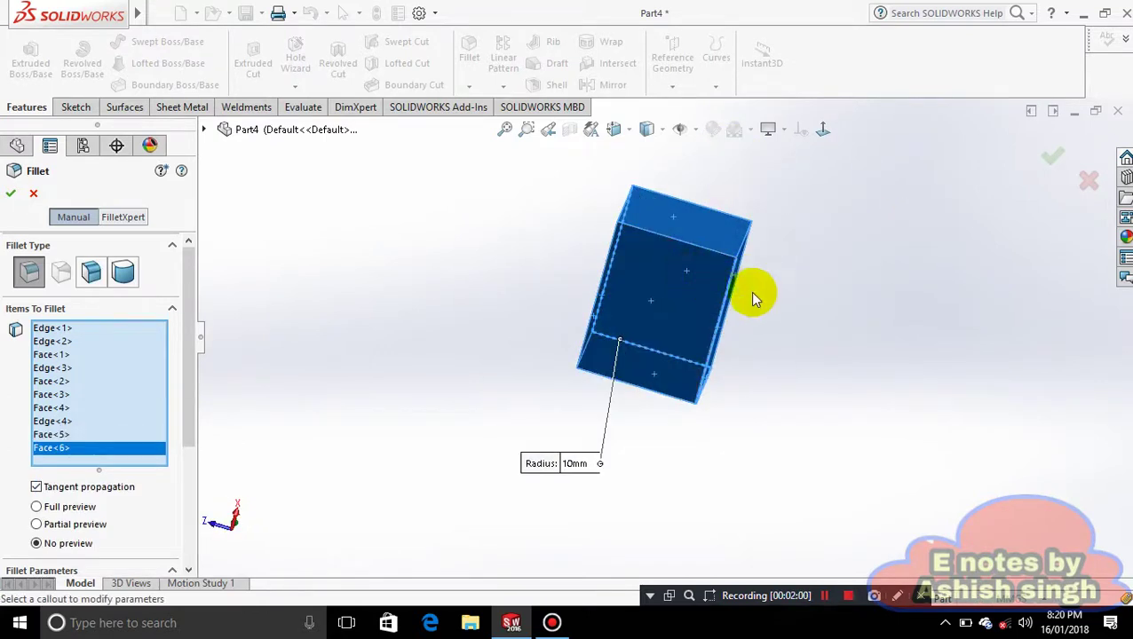
Apply the fillet to the selected faces and edges with a symmetric 10 mm radius and circular profile
middle_drag(751, 296, 730, 389)
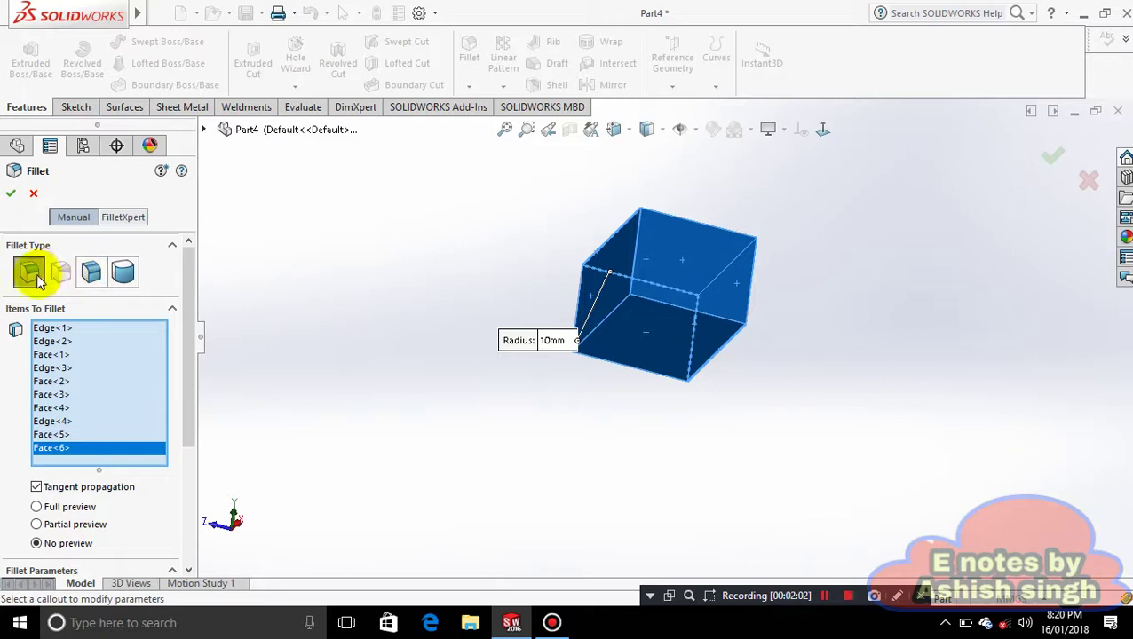
drag(191, 402, 191, 491)
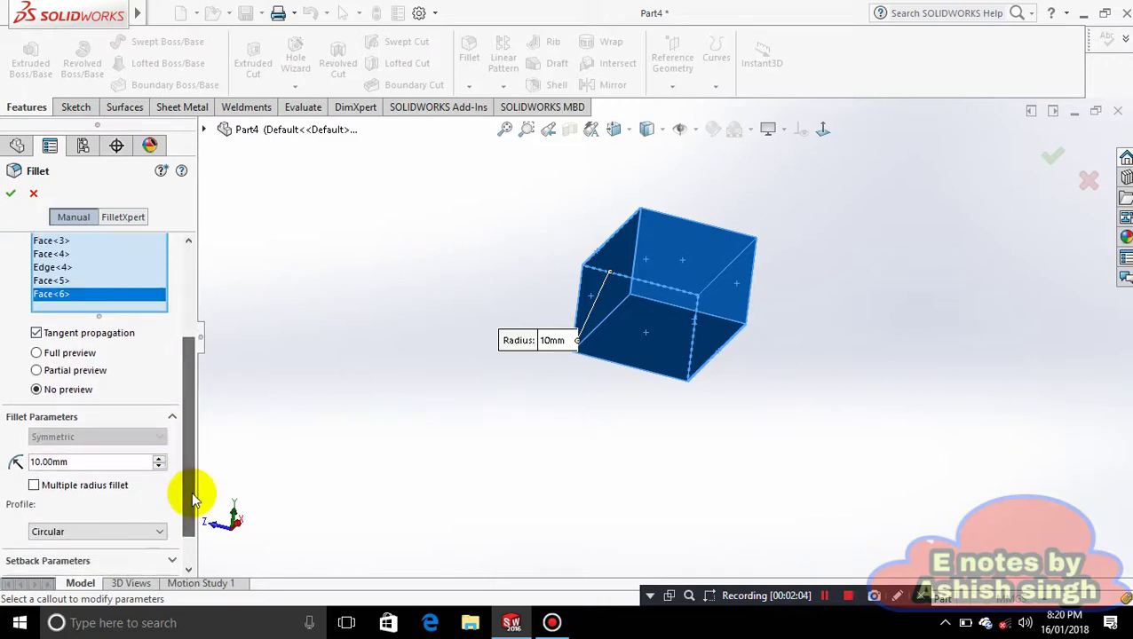
click(158, 458)
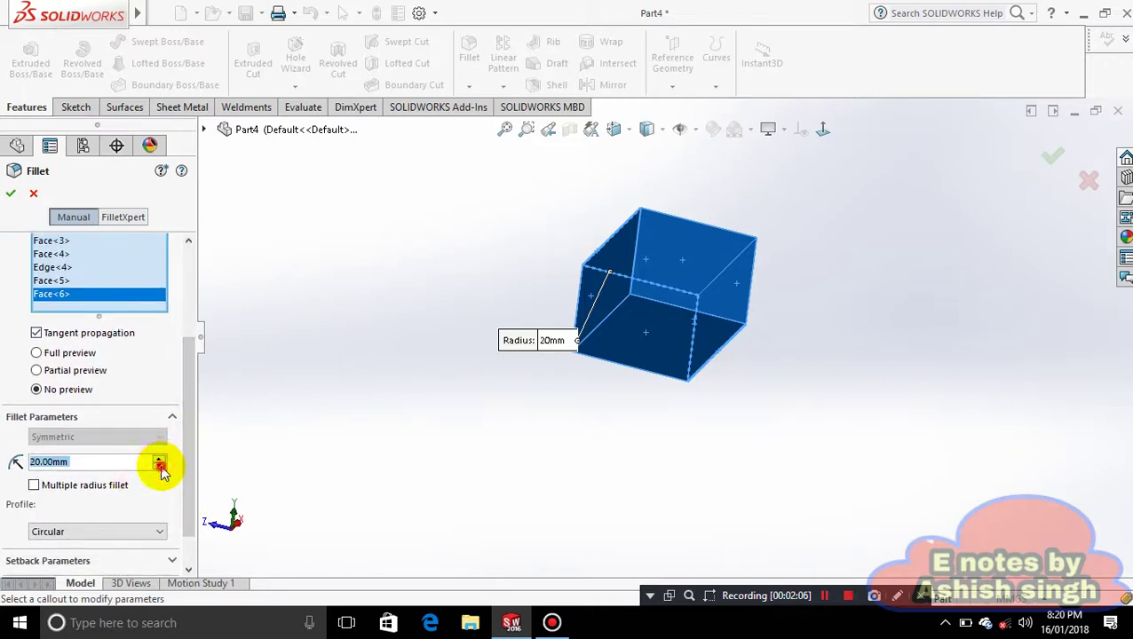
click(13, 194)
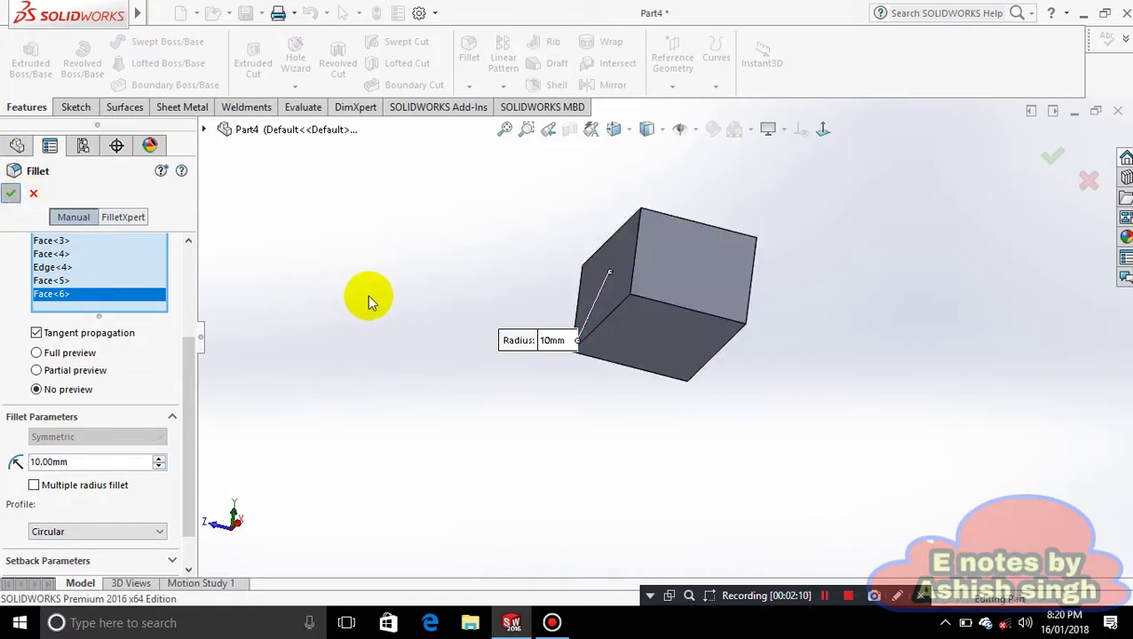
Edit the block's fillet feature and set its radius to 20 mm
middle_drag(441, 334, 766, 286)
middle_drag(870, 284, 901, 410)
right_click(62, 373)
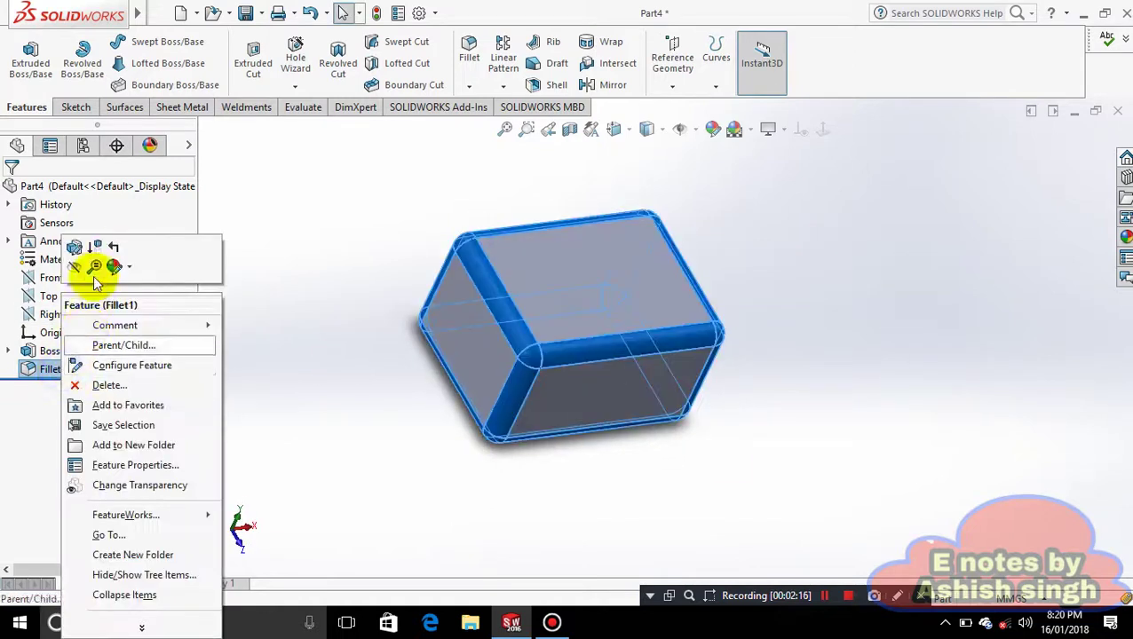
click(78, 251)
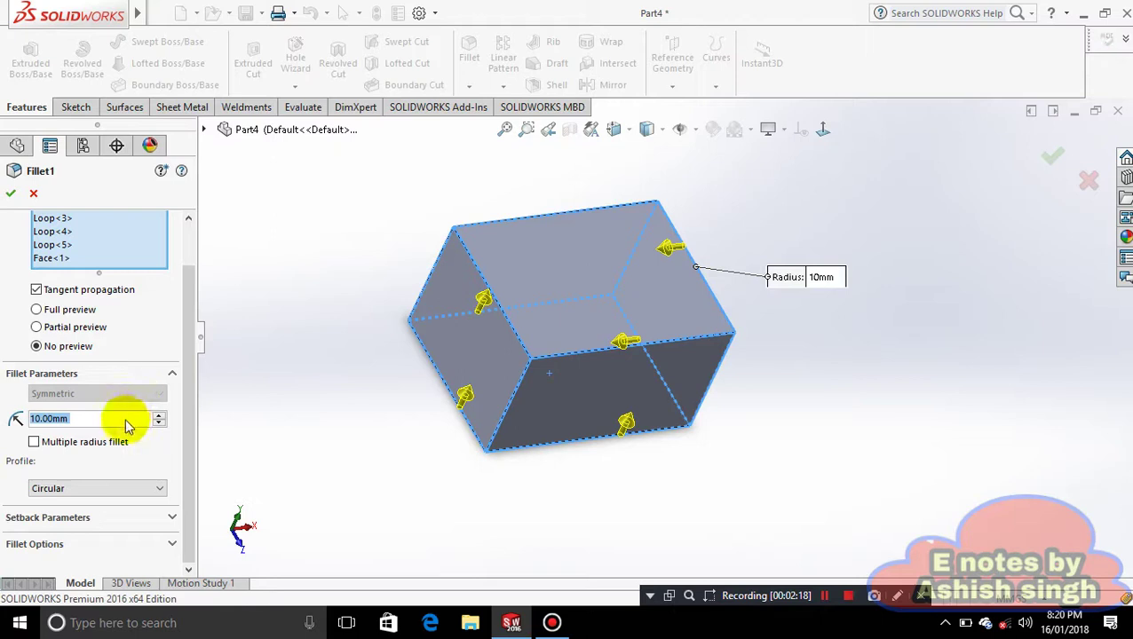
text(20)
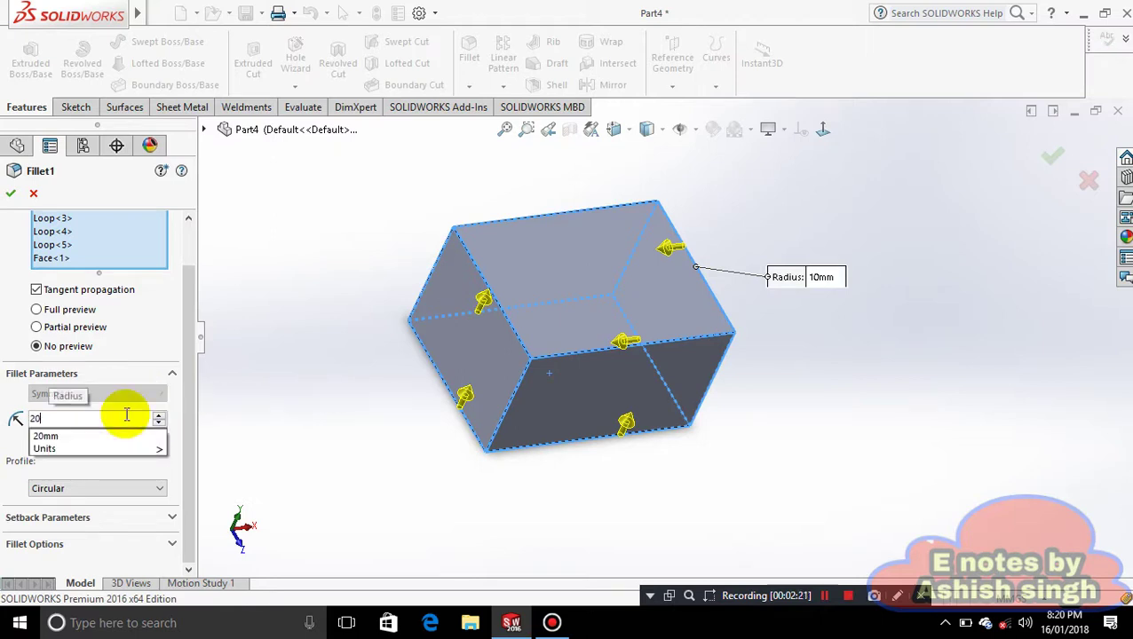
click(12, 189)
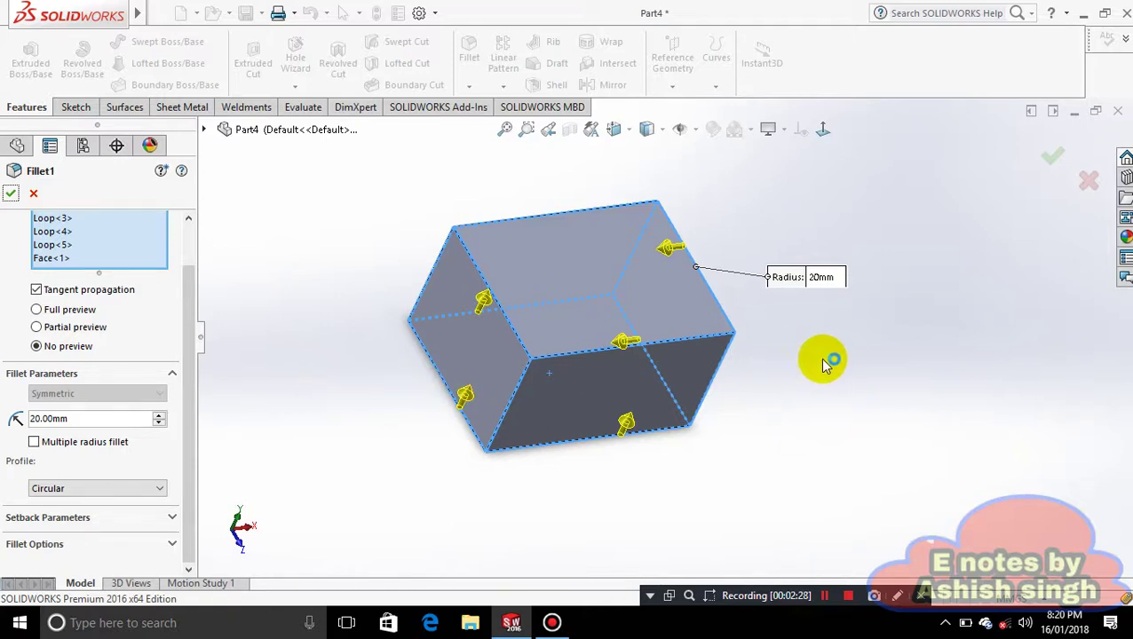
scroll(823, 364, up, 4)
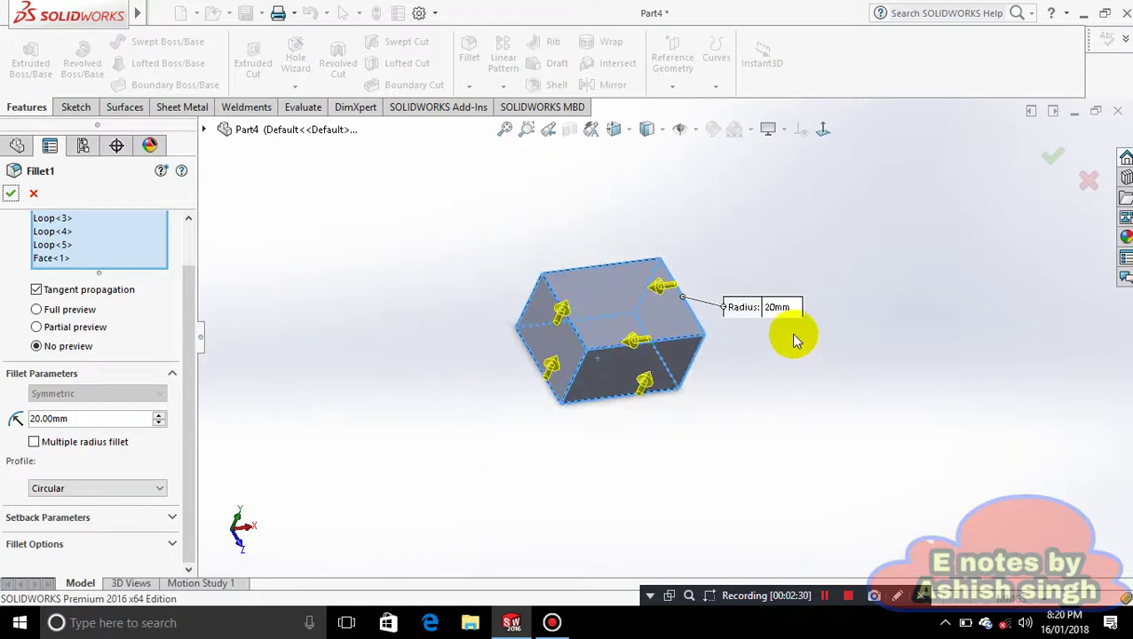
middle_drag(776, 304, 762, 389)
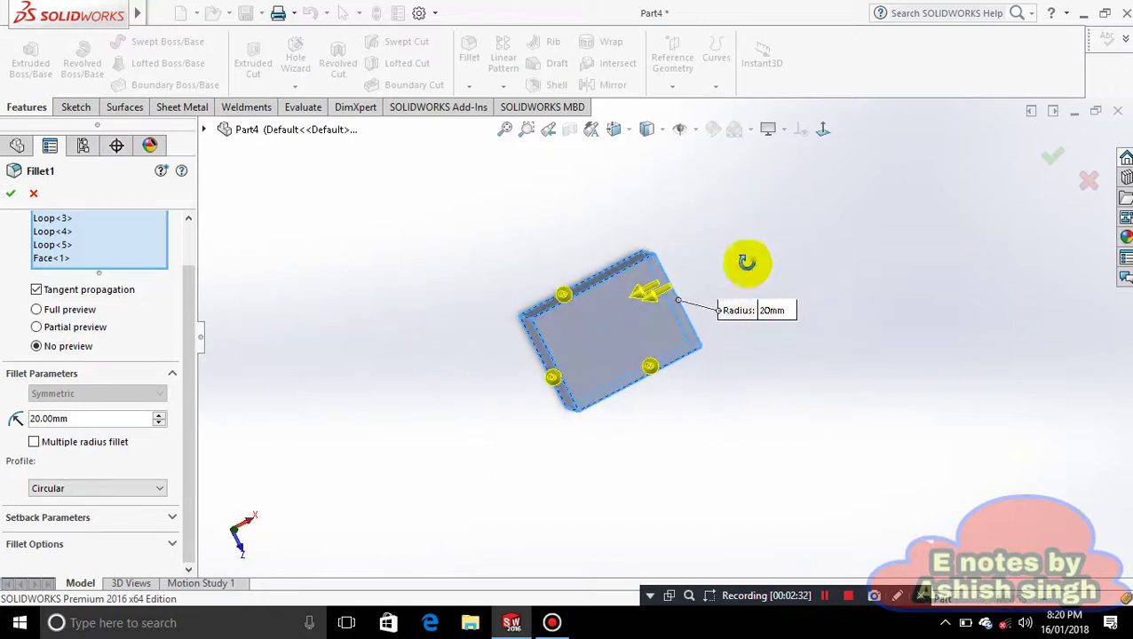
middle_drag(749, 260, 779, 463)
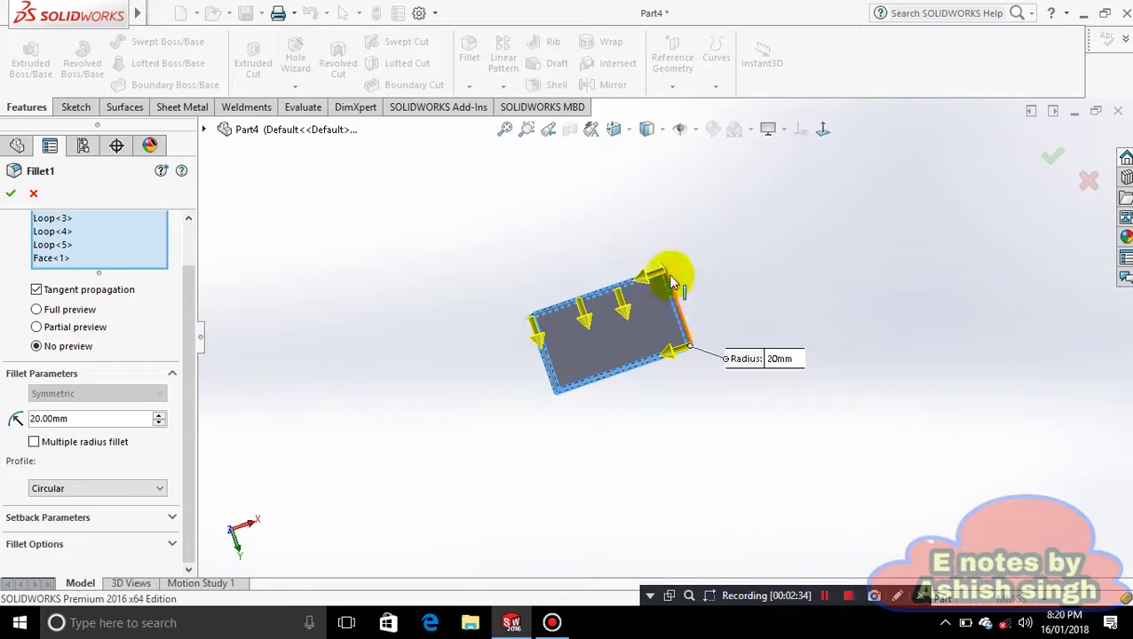
middle_drag(701, 283, 734, 356)
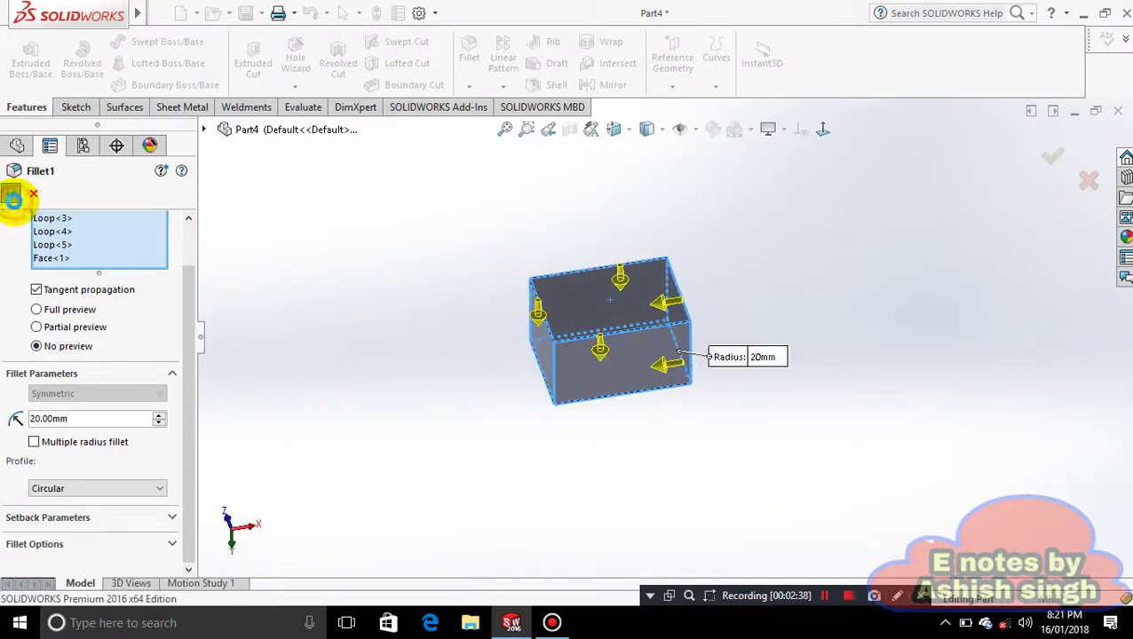
click(12, 195)
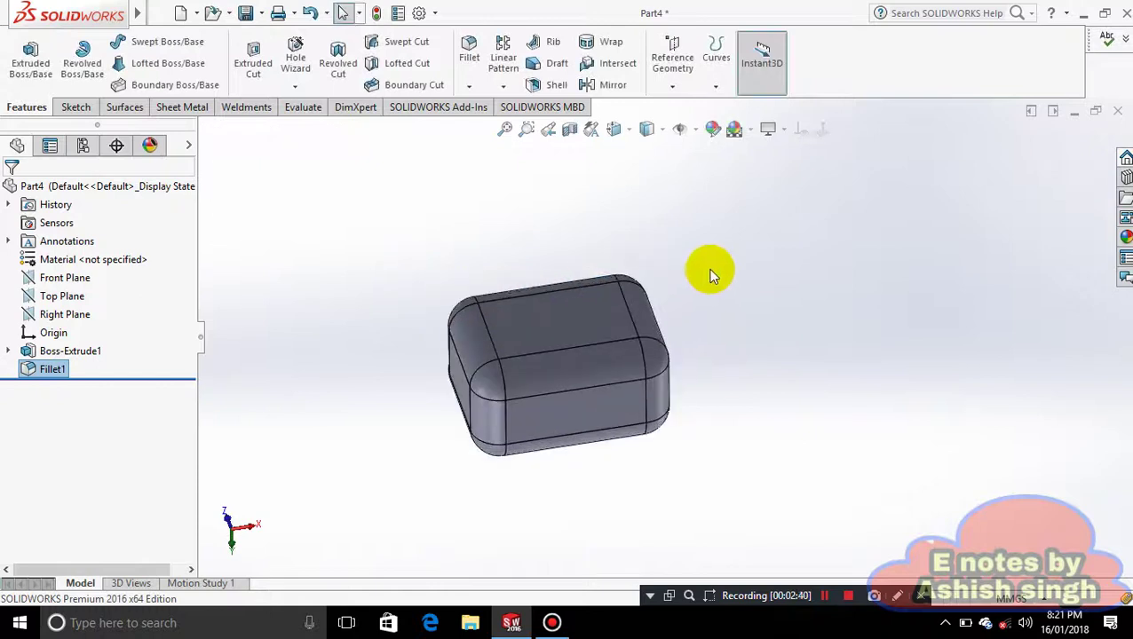
Start a sketch on the flat bottom face of the filleted block and view it face-on
middle_drag(710, 275, 547, 245)
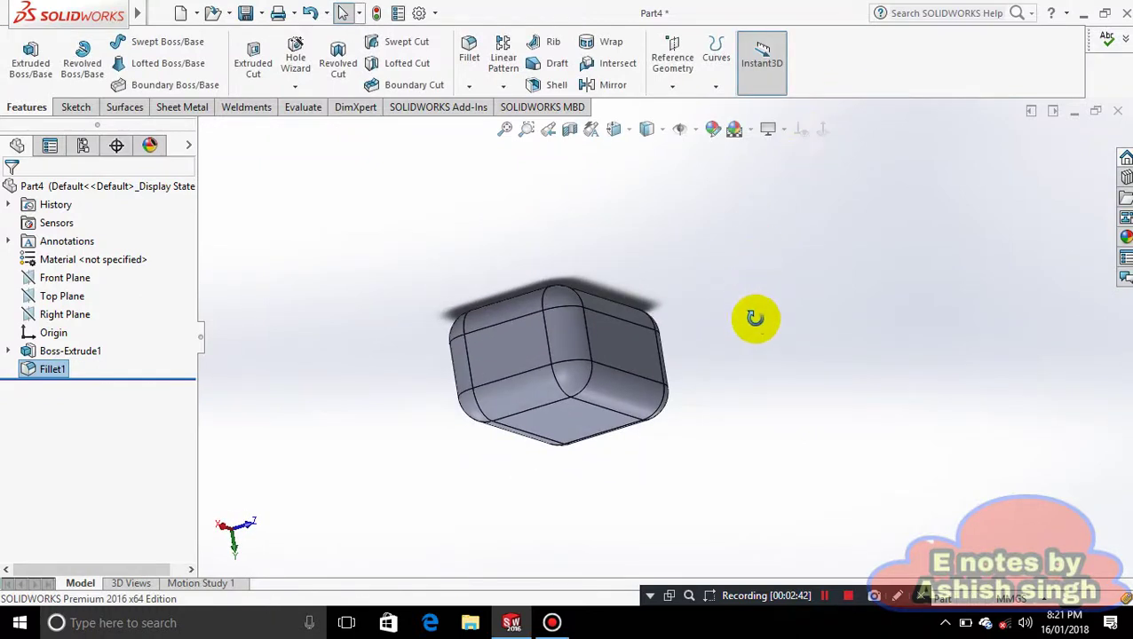
middle_drag(755, 318, 910, 475)
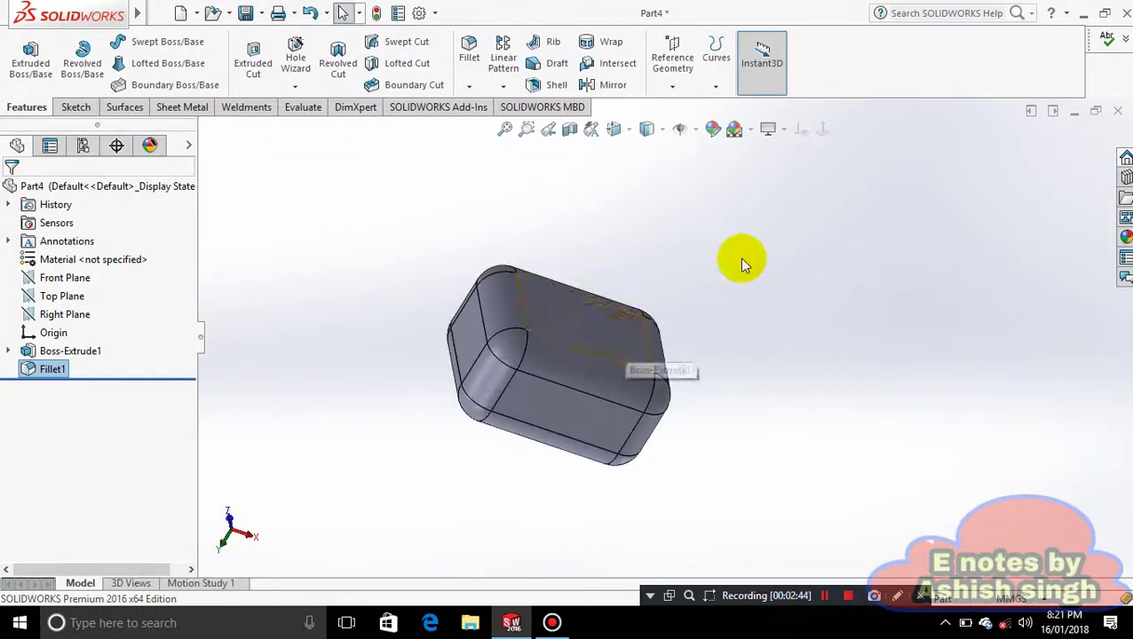
middle_drag(744, 264, 683, 352)
middle_drag(674, 284, 645, 229)
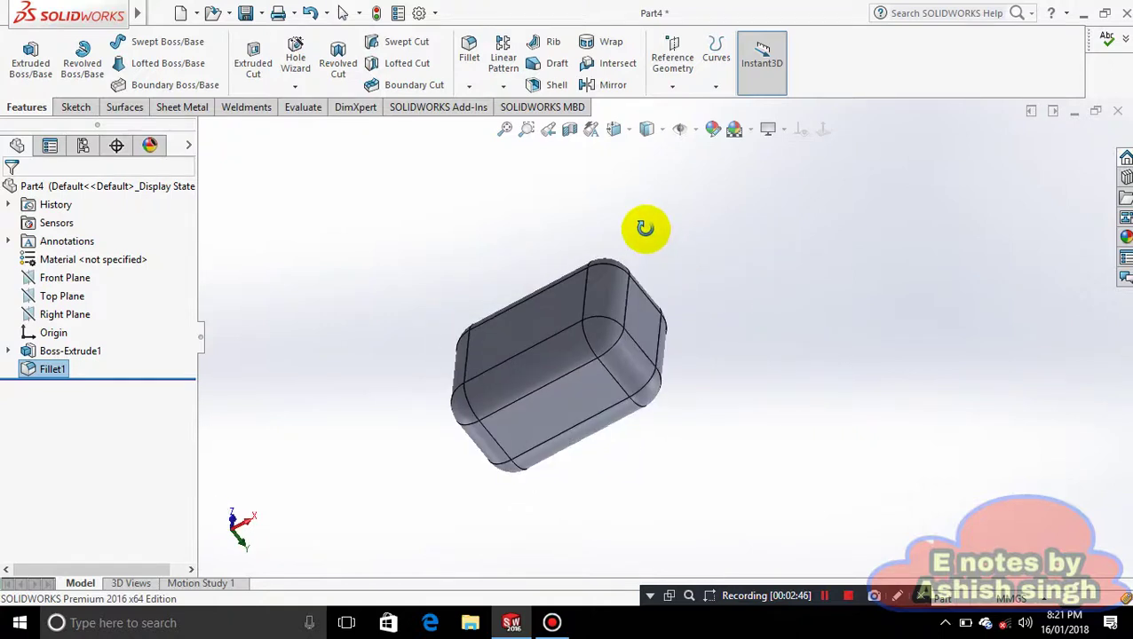
click(527, 327)
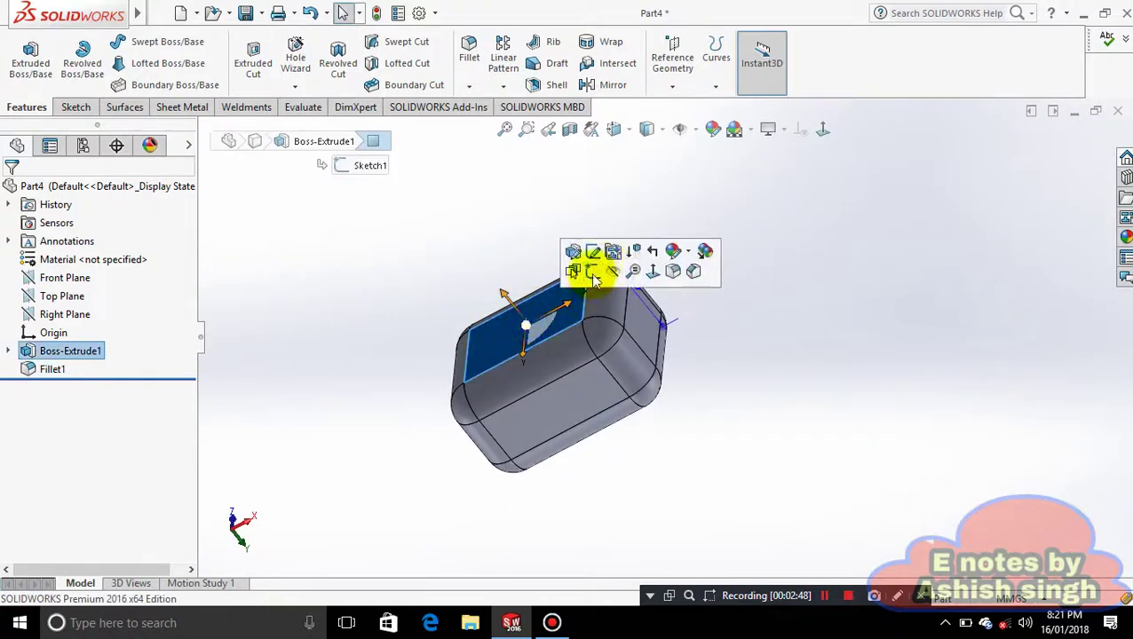
click(590, 262)
click(822, 129)
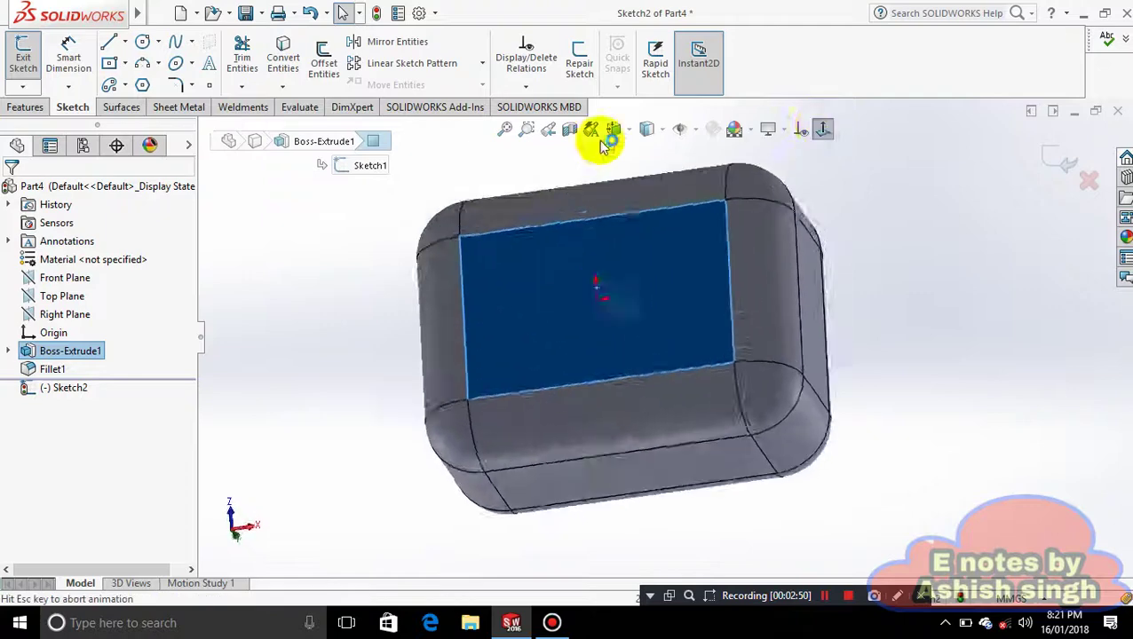
Sketch a center rectangle centred on the origin, well inside the flat area of the bottom face
click(159, 42)
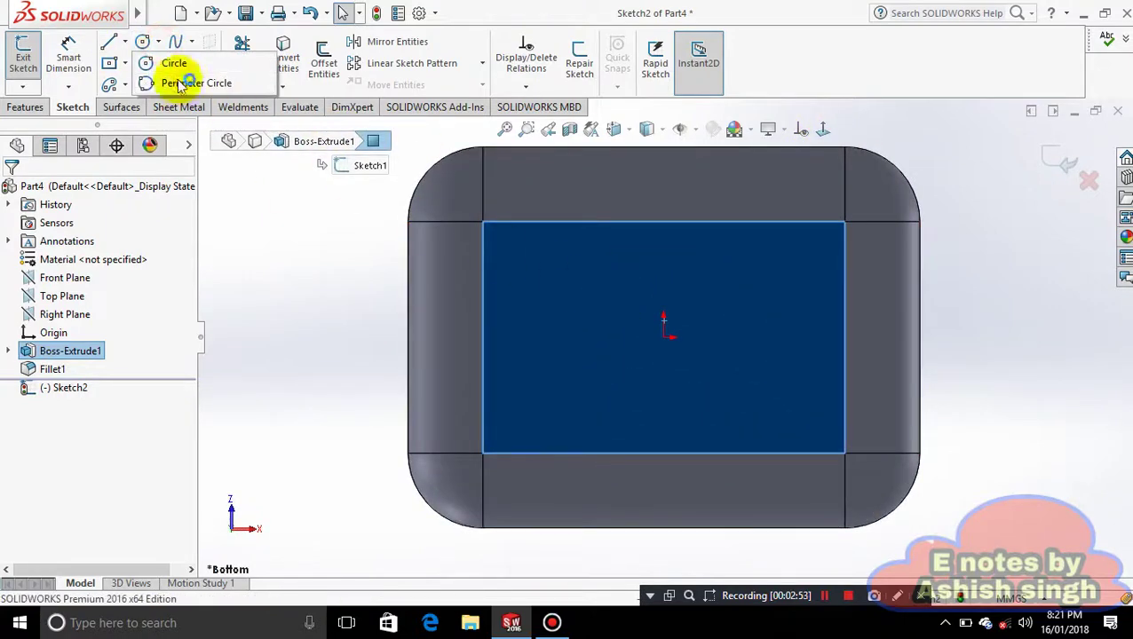
click(125, 64)
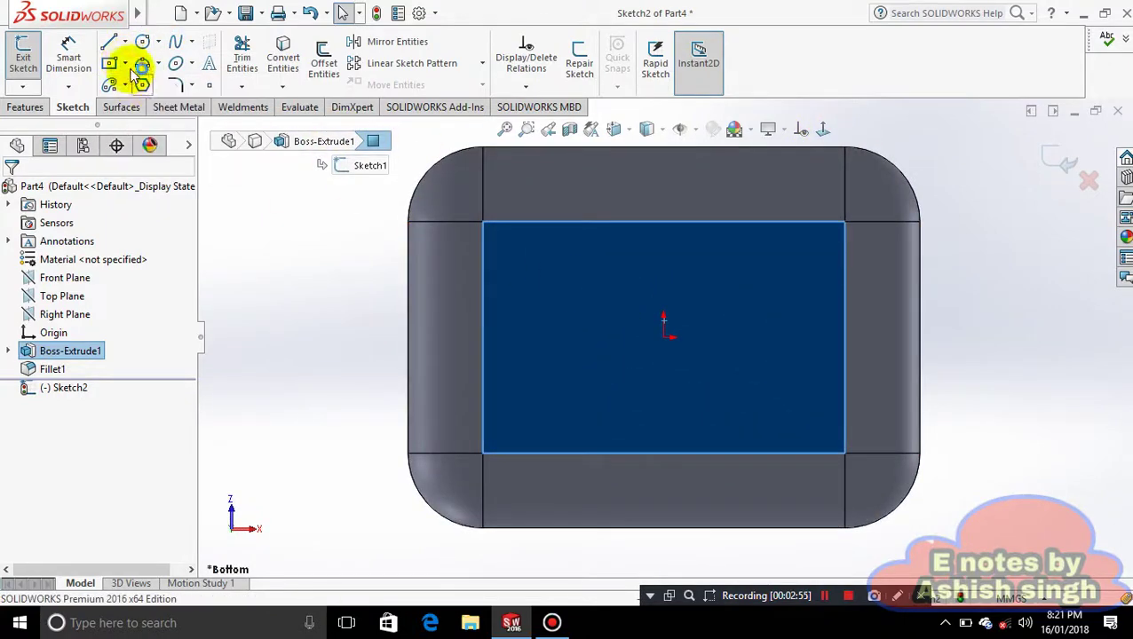
click(125, 65)
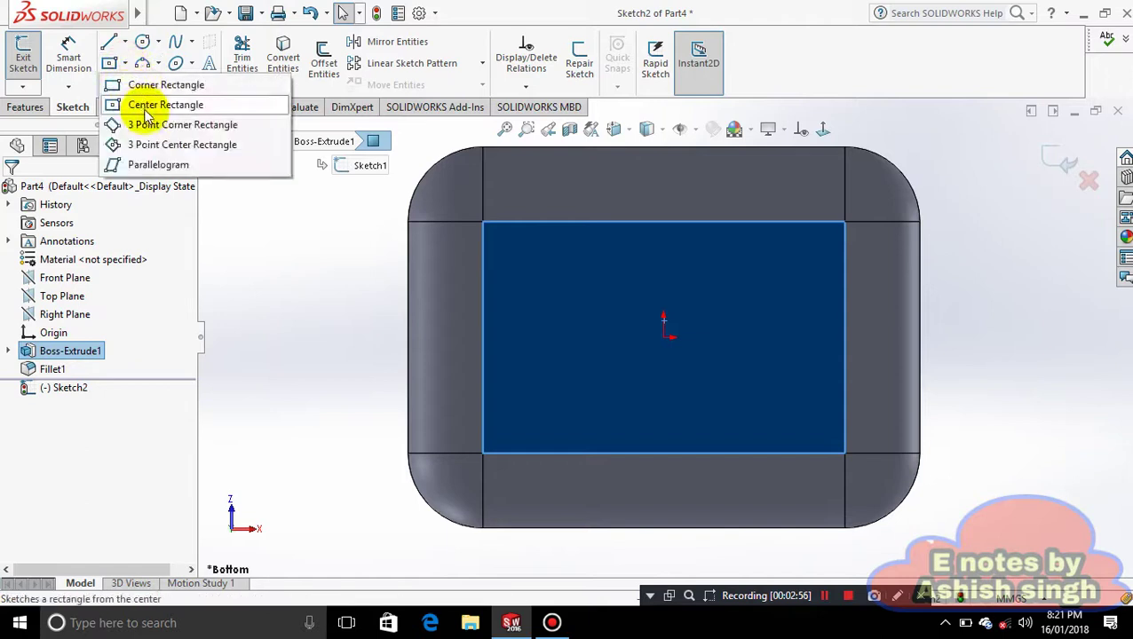
click(153, 107)
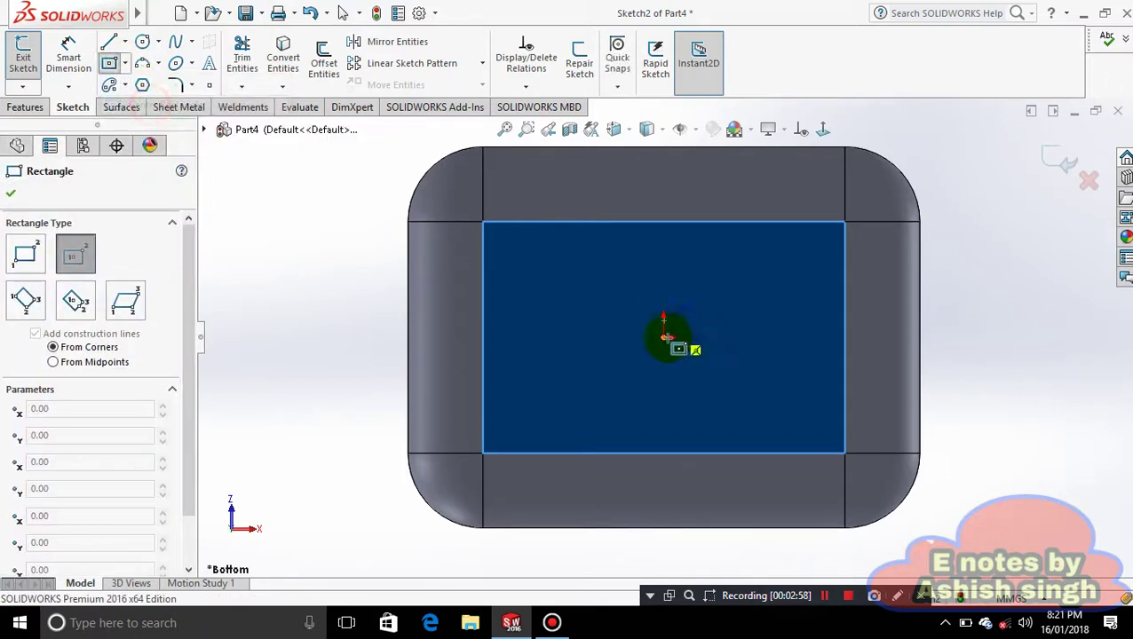
click(664, 335)
click(734, 410)
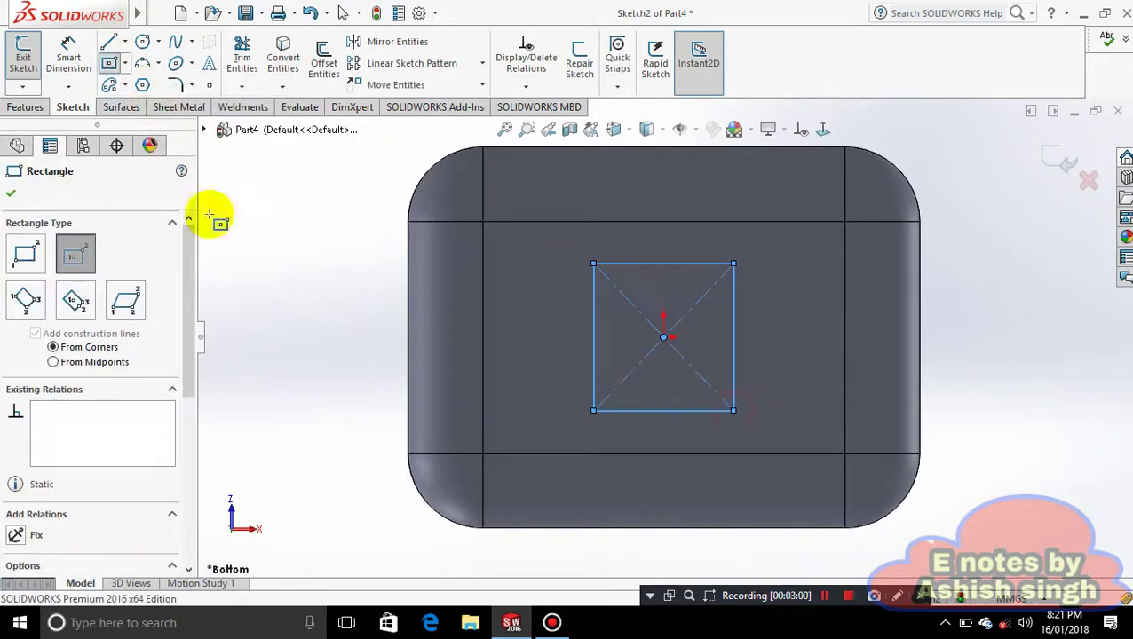
click(11, 193)
key(Escape)
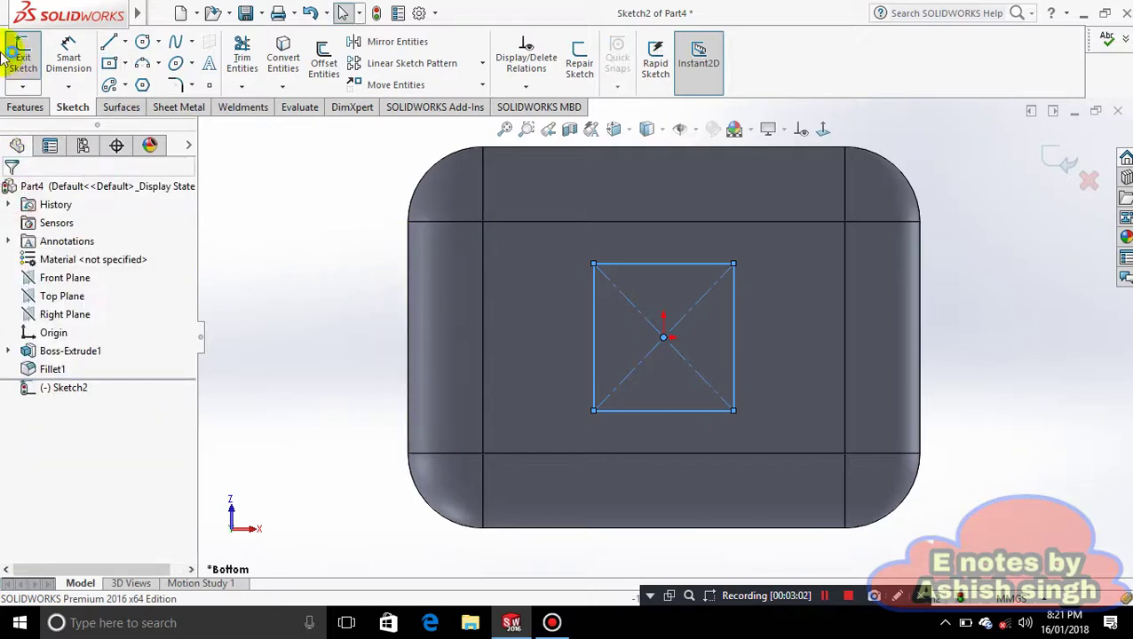
Extrude the rectangle outward from the block as a 42 mm blind boss merged with the body
click(25, 109)
click(28, 62)
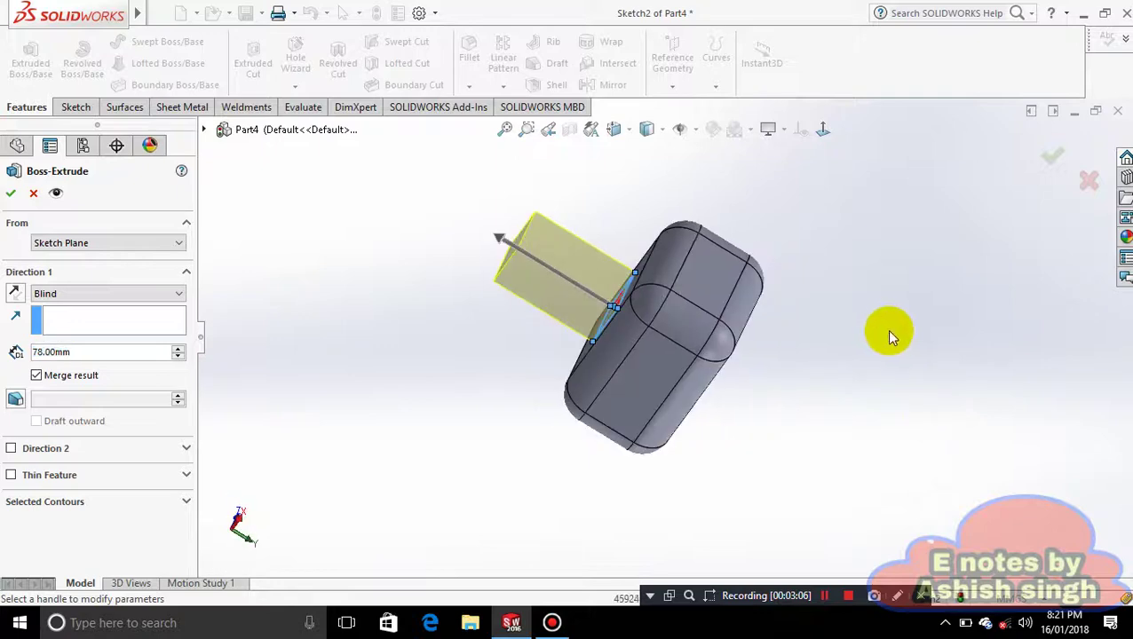
drag(498, 236, 567, 276)
click(10, 194)
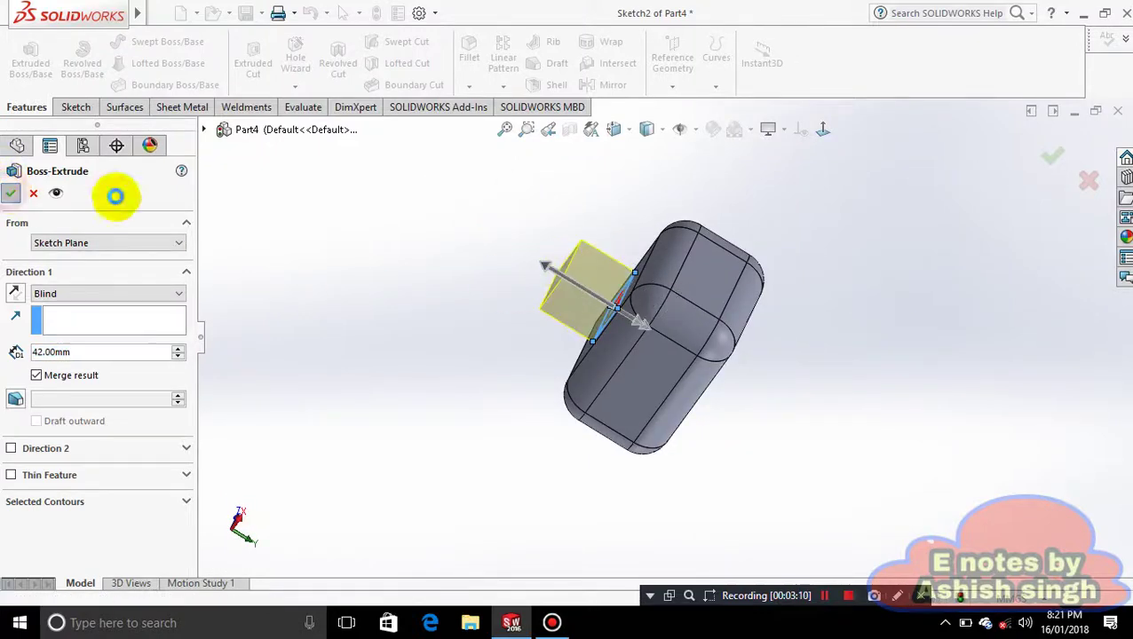
middle_drag(846, 257, 652, 308)
click(850, 257)
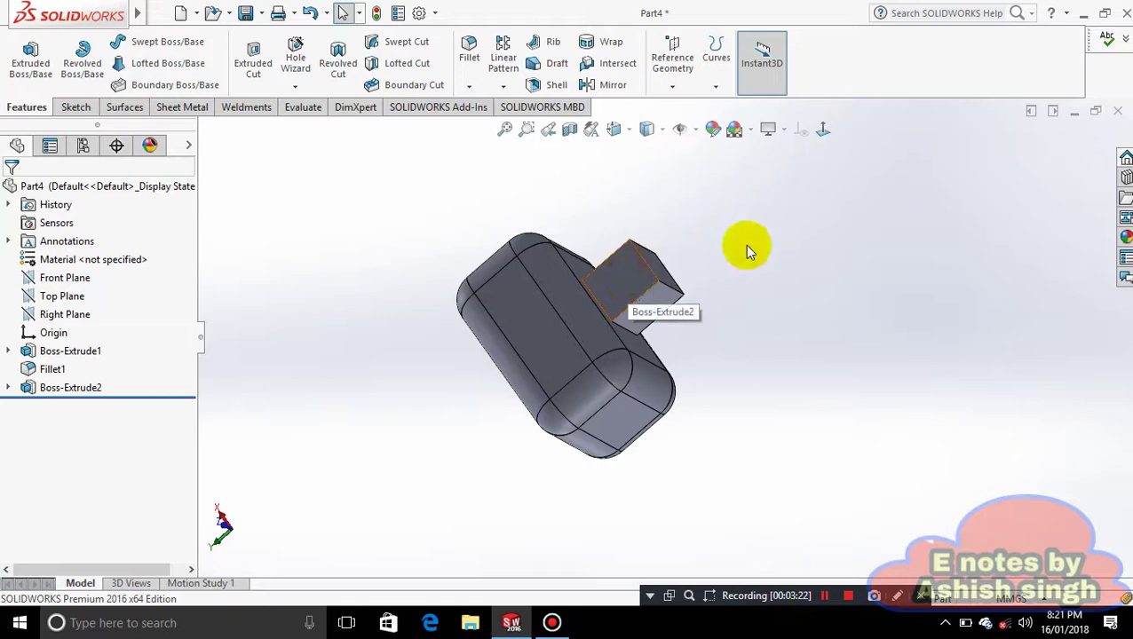
Shell the part with a 5 mm wall thickness, removing the end face of the rectangular boss
middle_drag(771, 233, 791, 412)
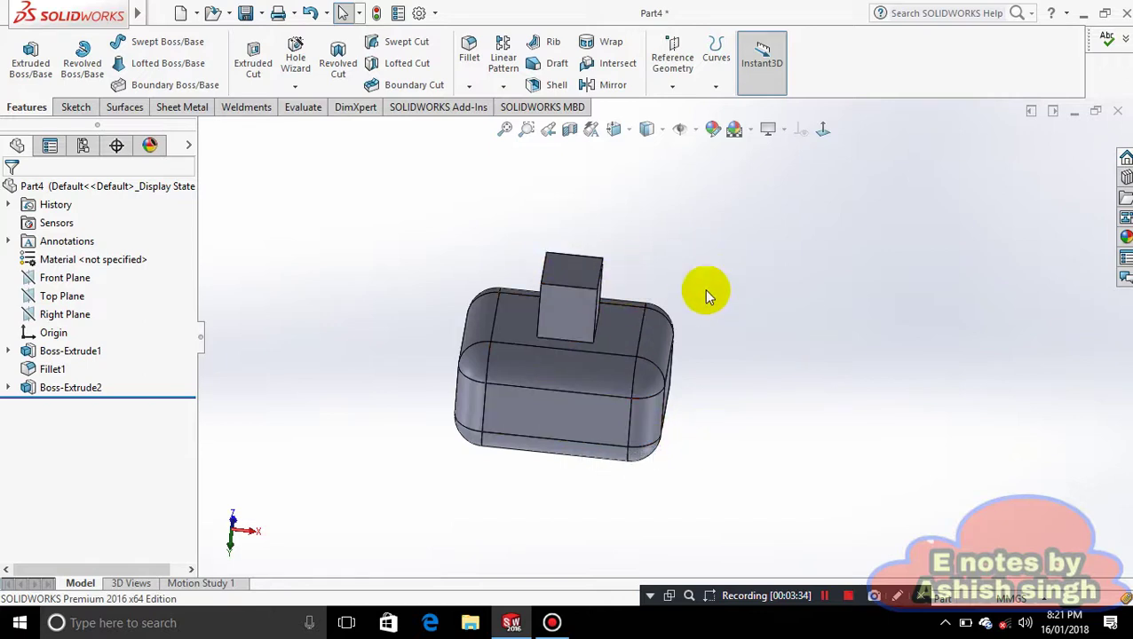
click(547, 84)
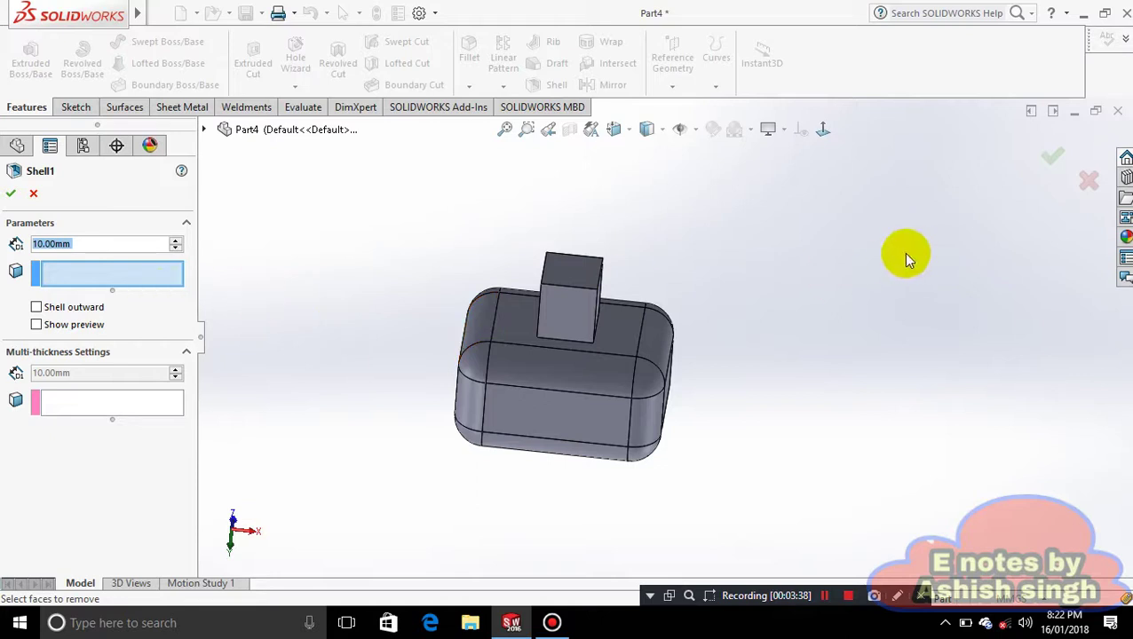
click(590, 283)
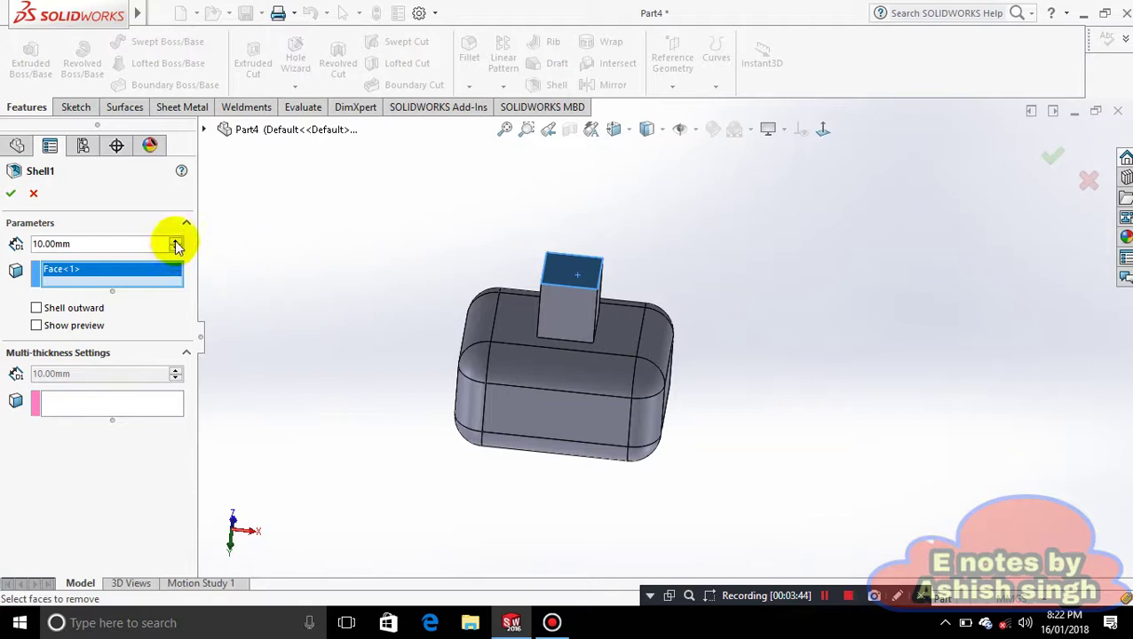
click(108, 249)
key(BackSpace)
key(BackSpace)
key(BackSpace)
key(BackSpace)
key(BackSpace)
key(BackSpace)
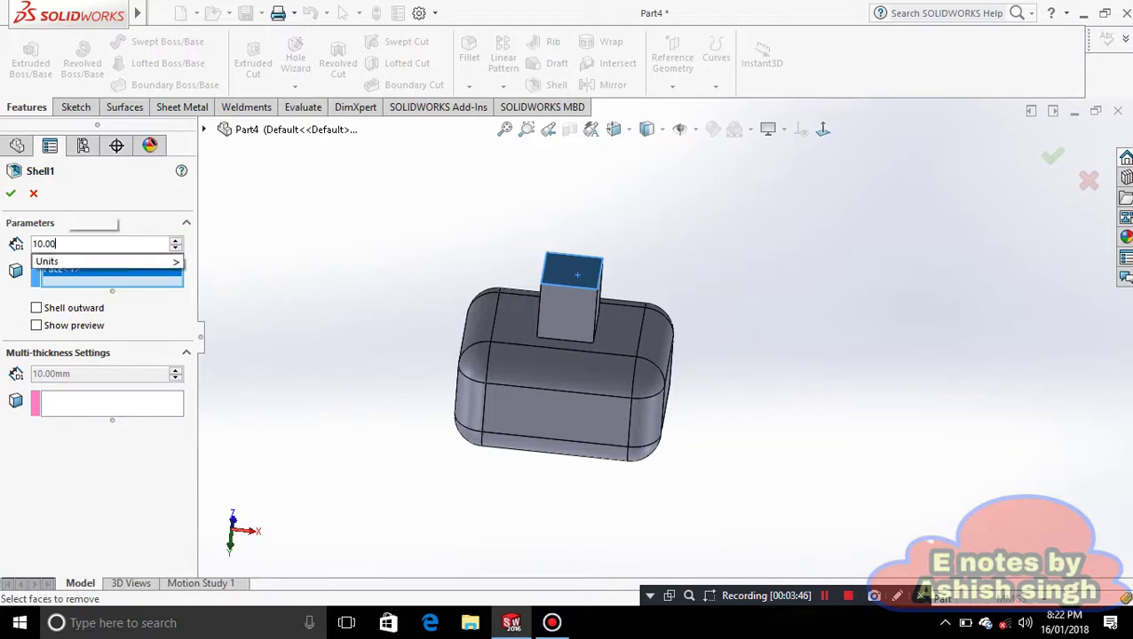
key(BackSpace)
text(5)
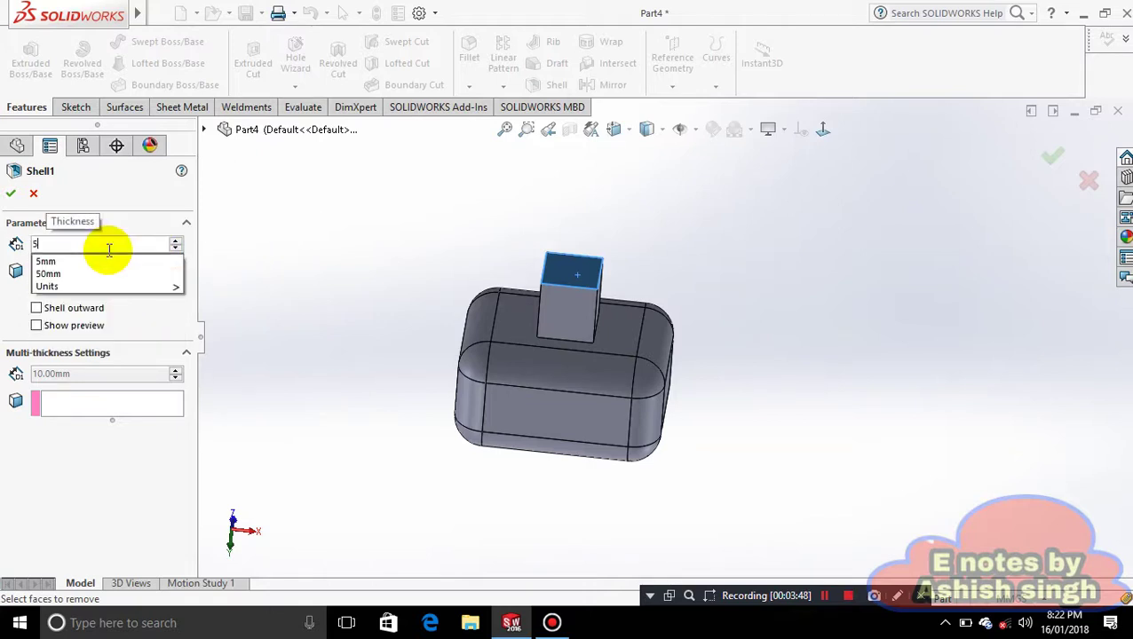
click(11, 194)
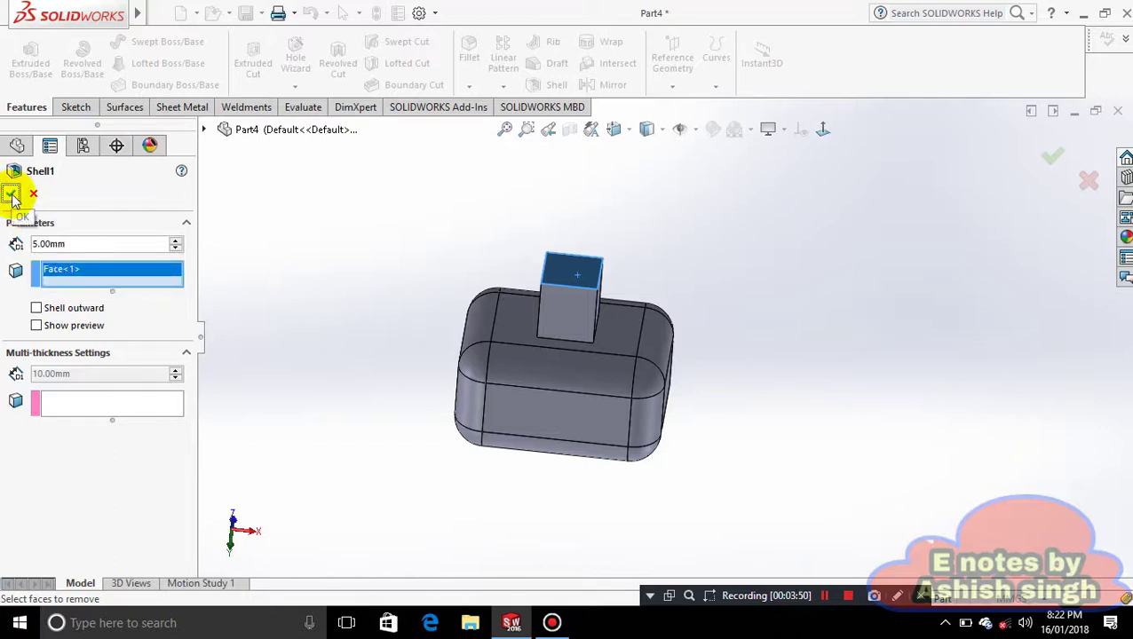
click(356, 242)
Edit the shell feature to add the flat block face around the boss as a 5 mm multi-thickness face
middle_drag(445, 222, 582, 414)
scroll(586, 408, down, 5)
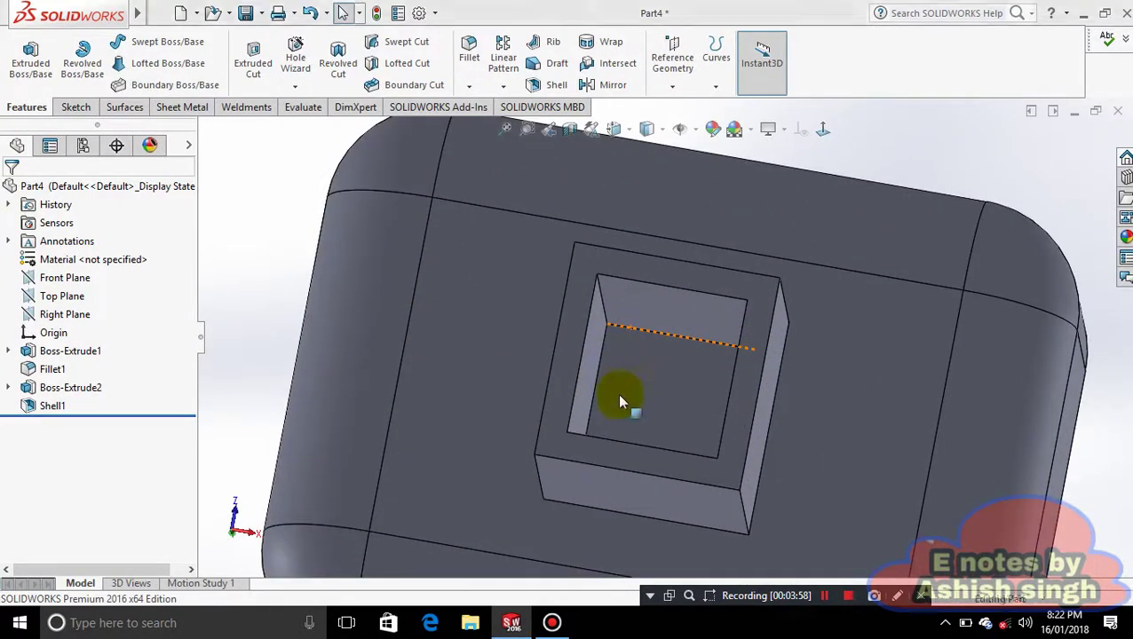
scroll(675, 400, up, 5)
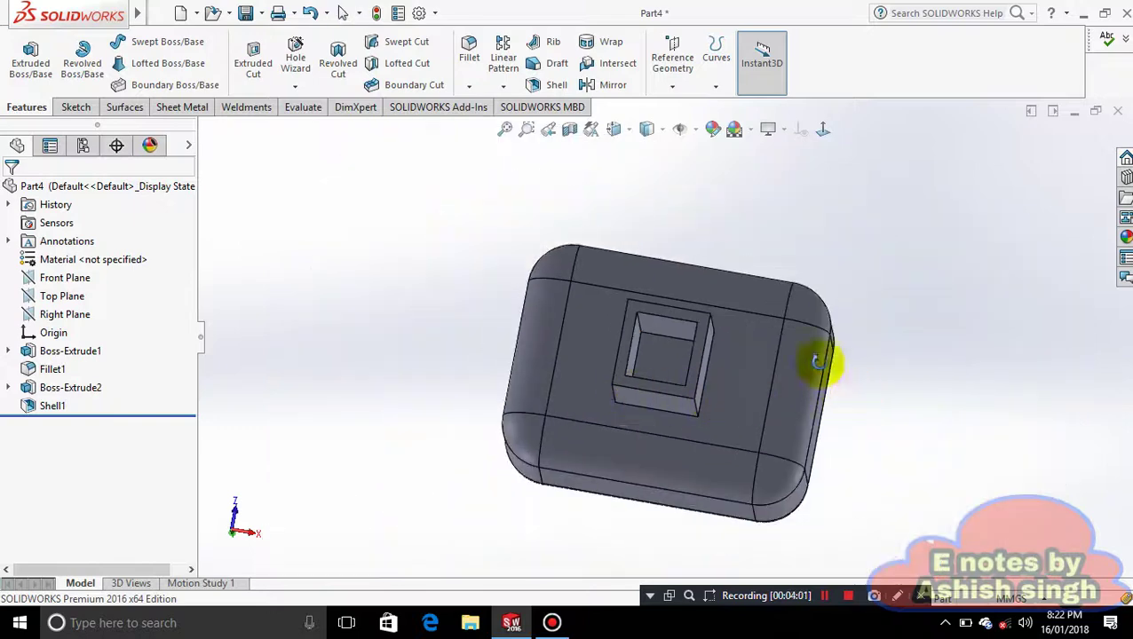
mouse_move(823, 366)
middle_down()
mouse_move(712, 275)
mouse_move(733, 341)
mouse_move(827, 379)
middle_up()
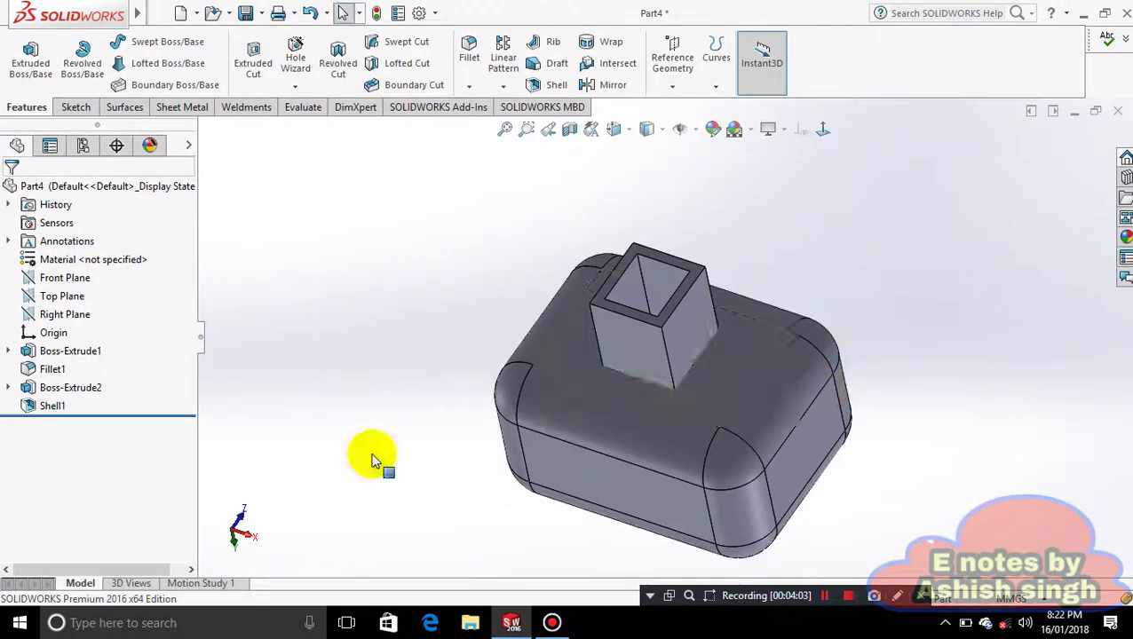
right_click(52, 409)
click(101, 247)
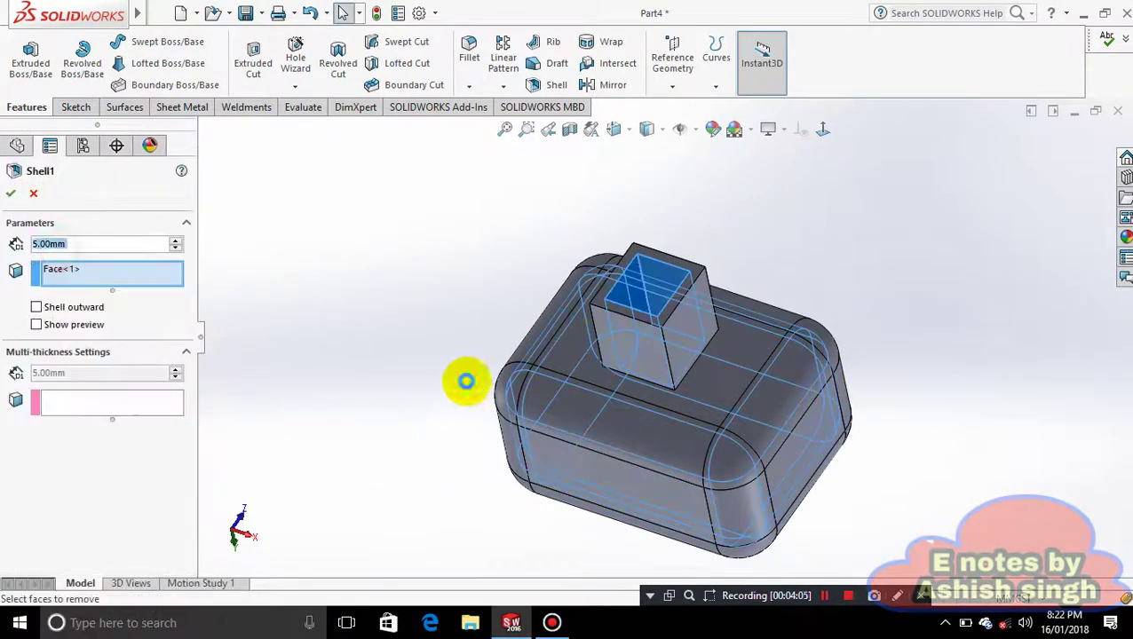
click(106, 406)
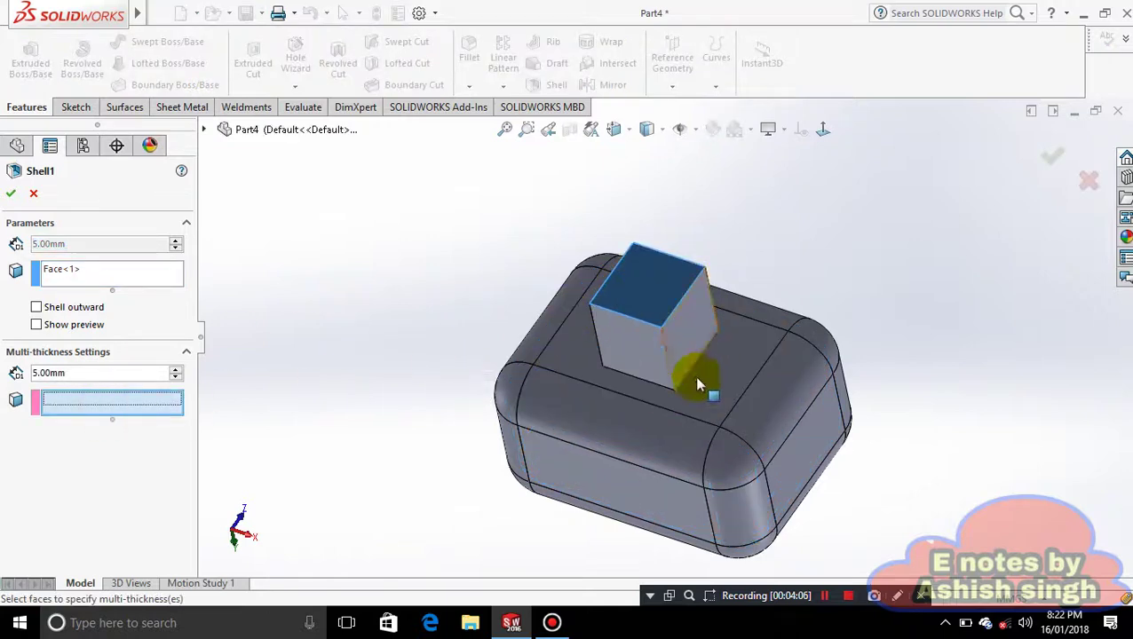
click(717, 389)
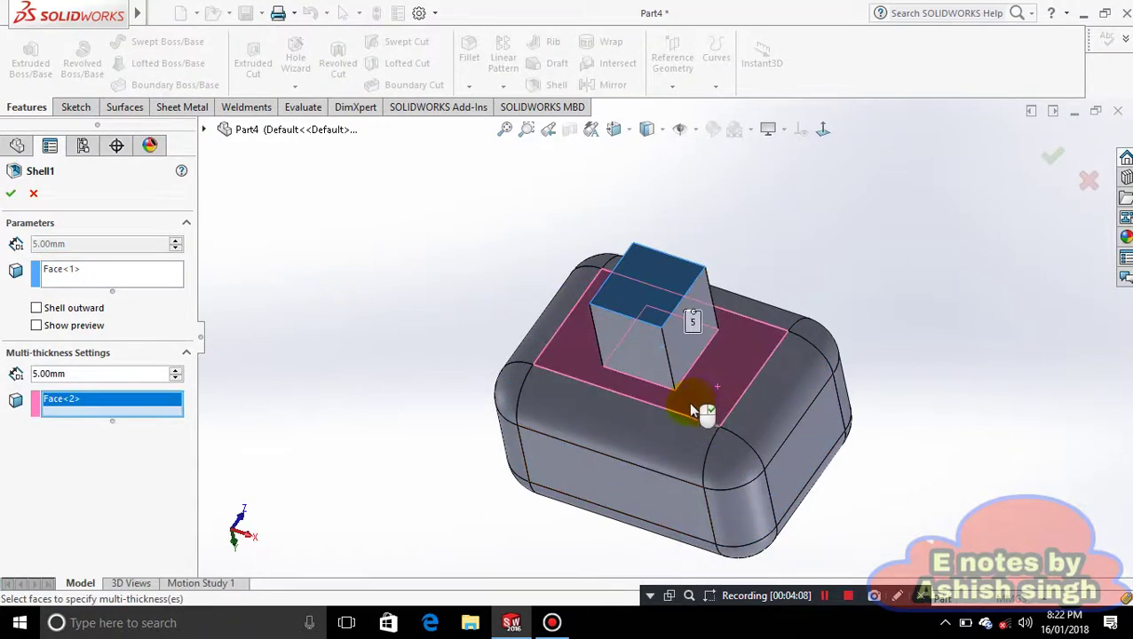
click(11, 194)
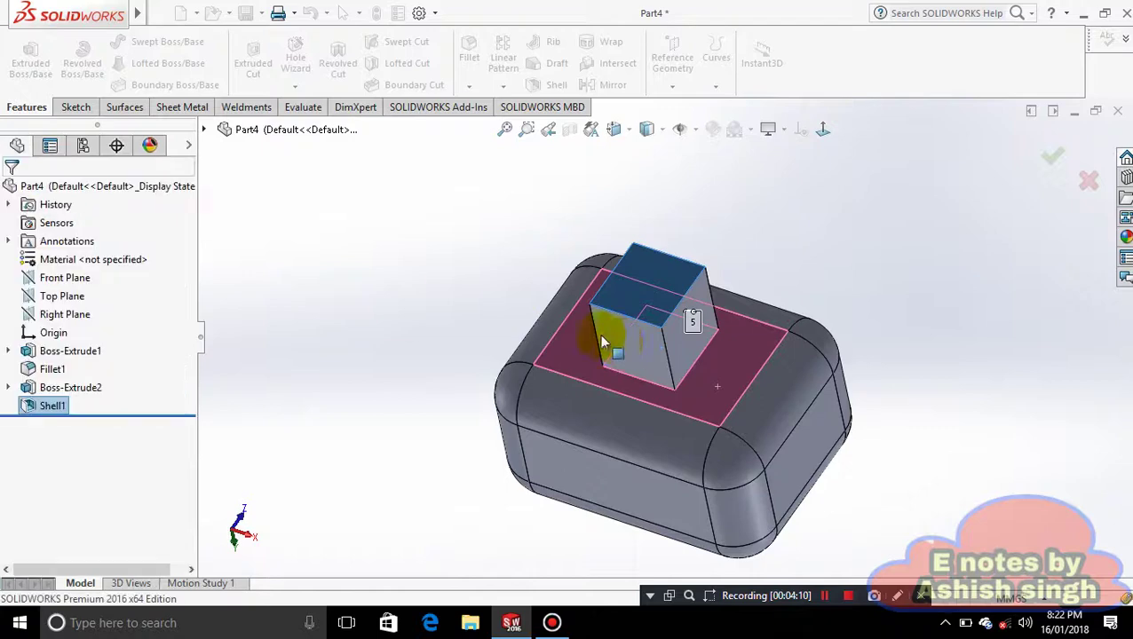